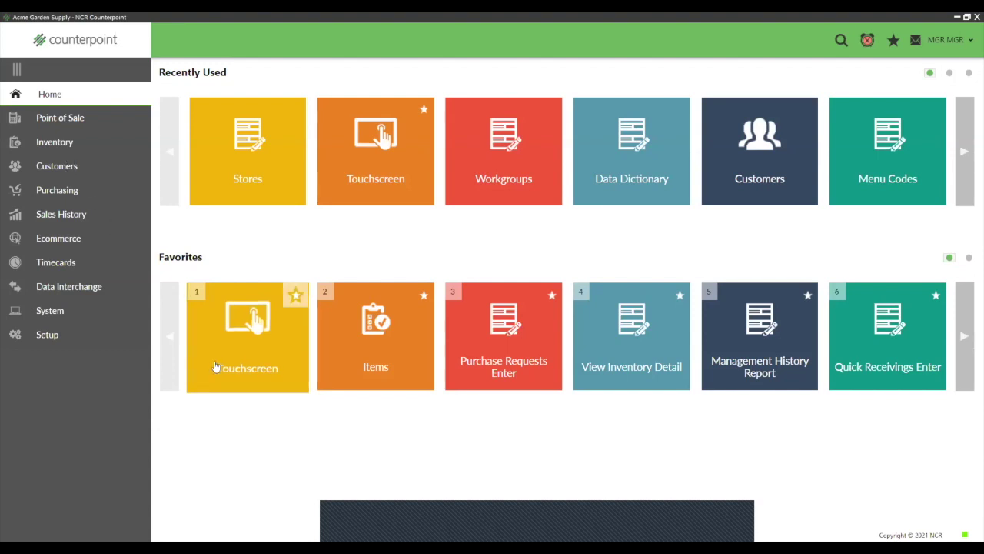
# Start a new order in touchscreen ticket entry for the customer listed just below West Enterprises
pyautogui.click(219, 333)
pyautogui.click(416, 347)
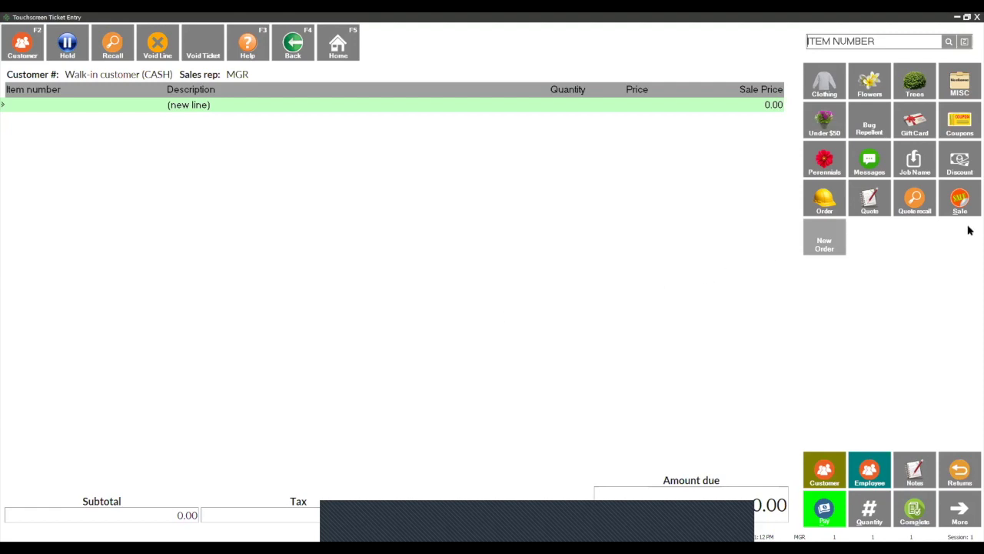
pyautogui.click(830, 205)
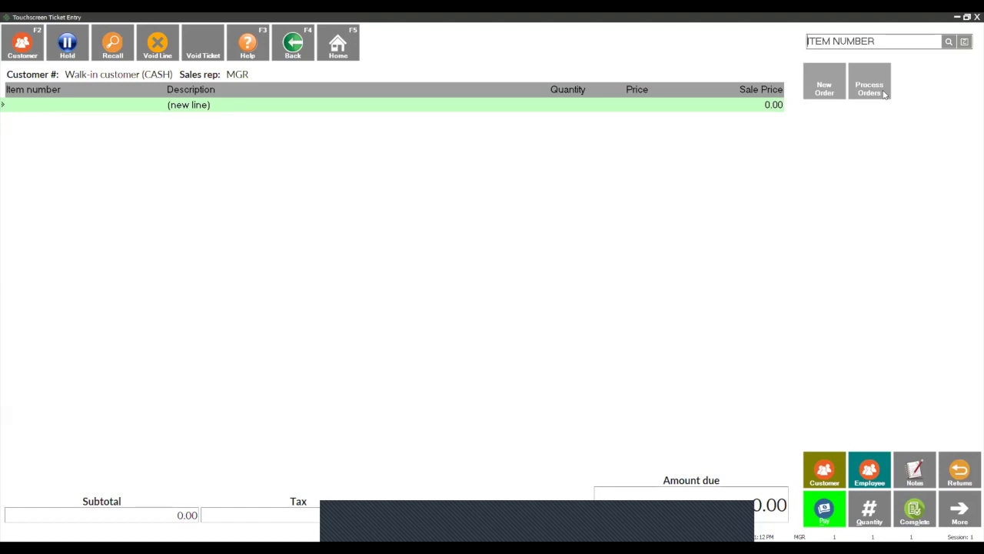
pyautogui.click(825, 89)
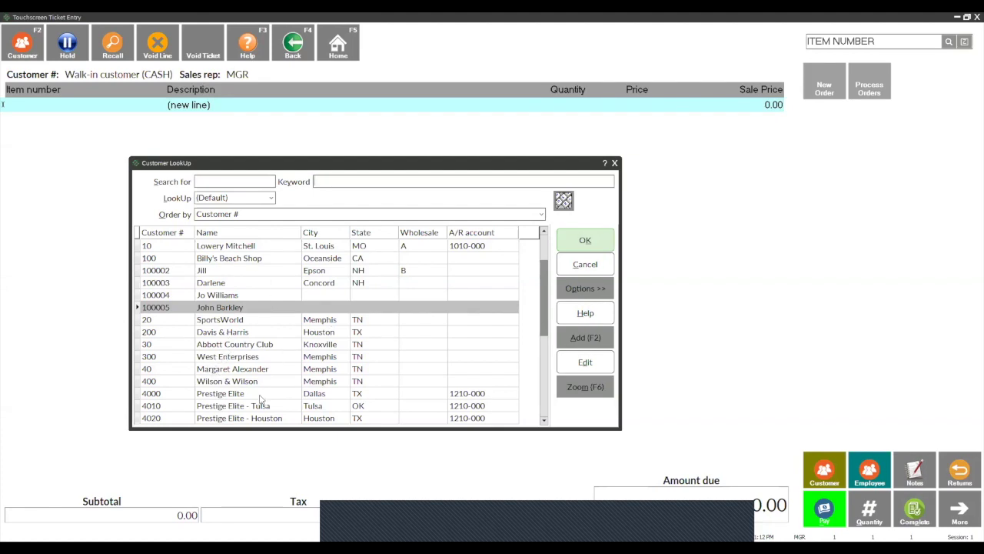
pyautogui.click(243, 370)
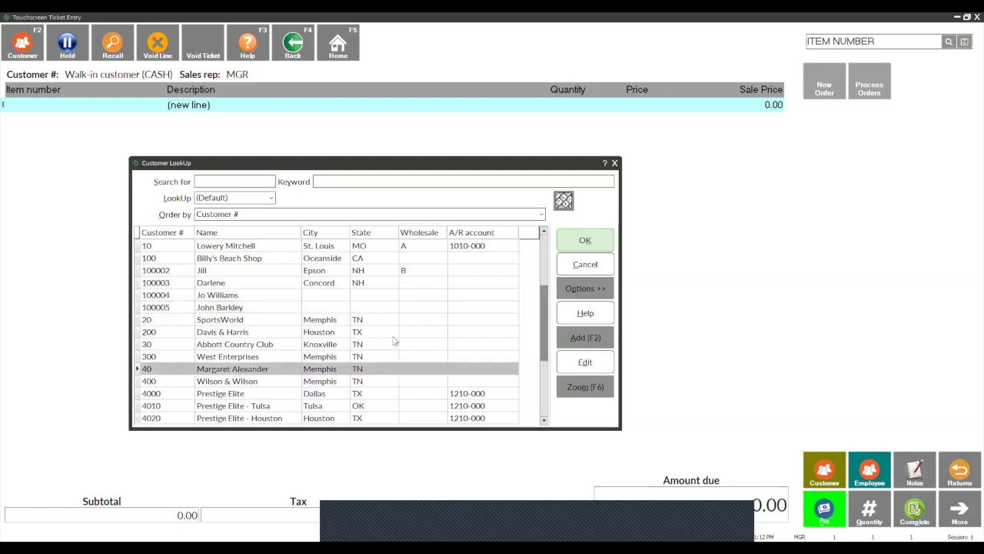
pyautogui.click(586, 242)
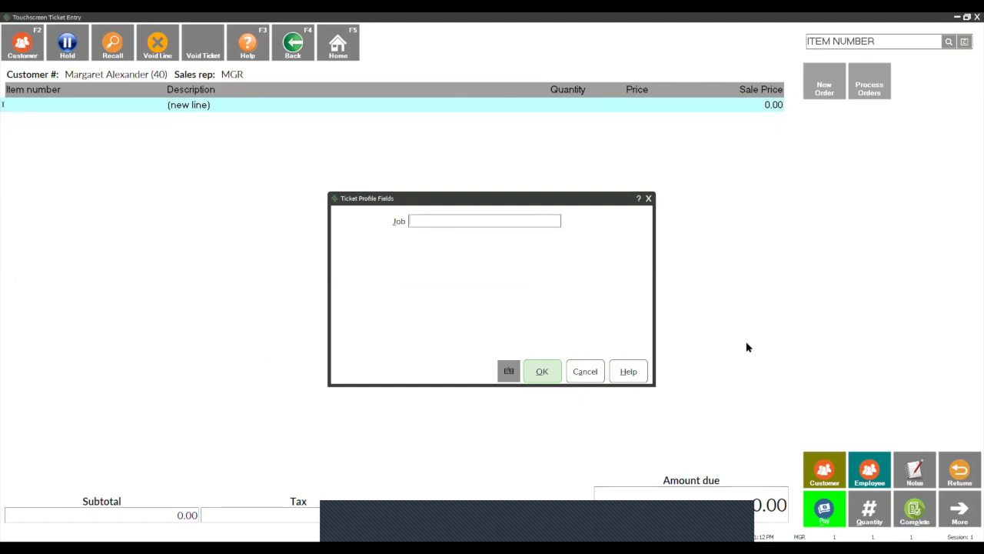
# Enter 500 as the order's job and accept the (DEFAULT) ship-to address
pyautogui.write('500')
pyautogui.click(546, 373)
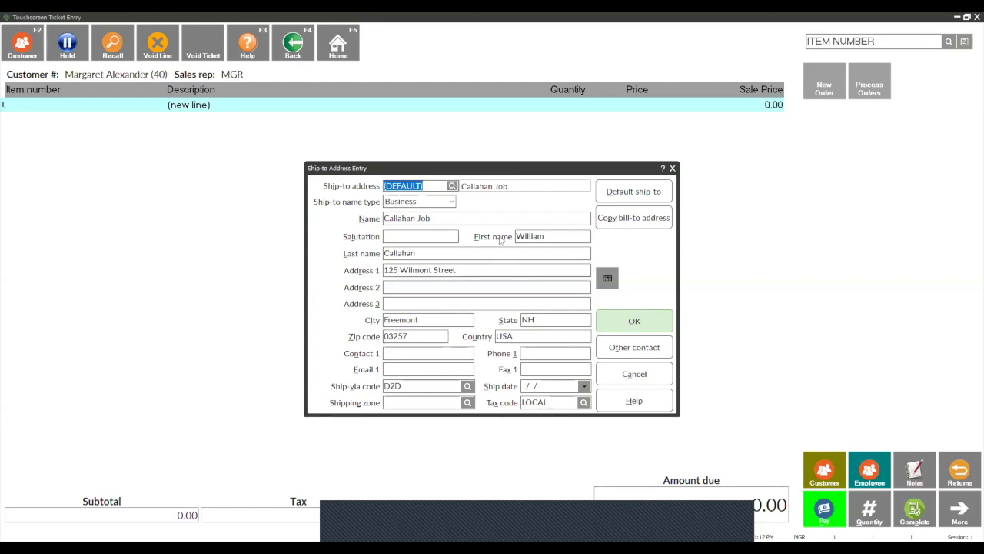
pyautogui.click(452, 186)
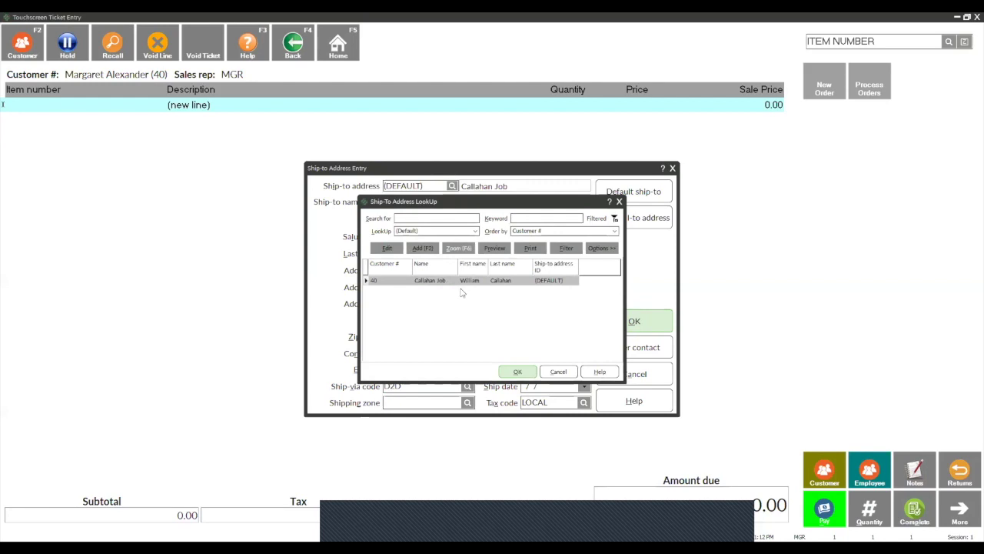
pyautogui.click(517, 372)
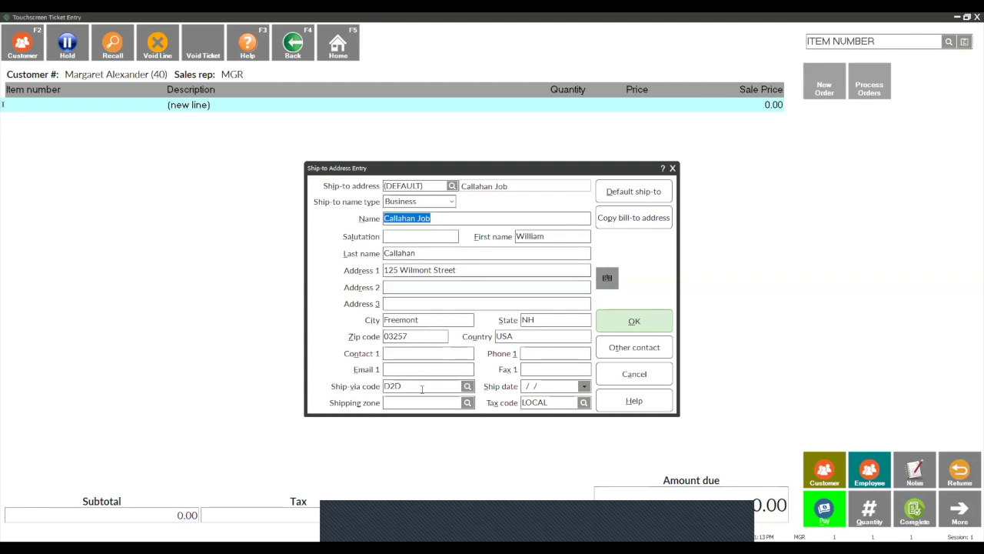
pyautogui.click(642, 323)
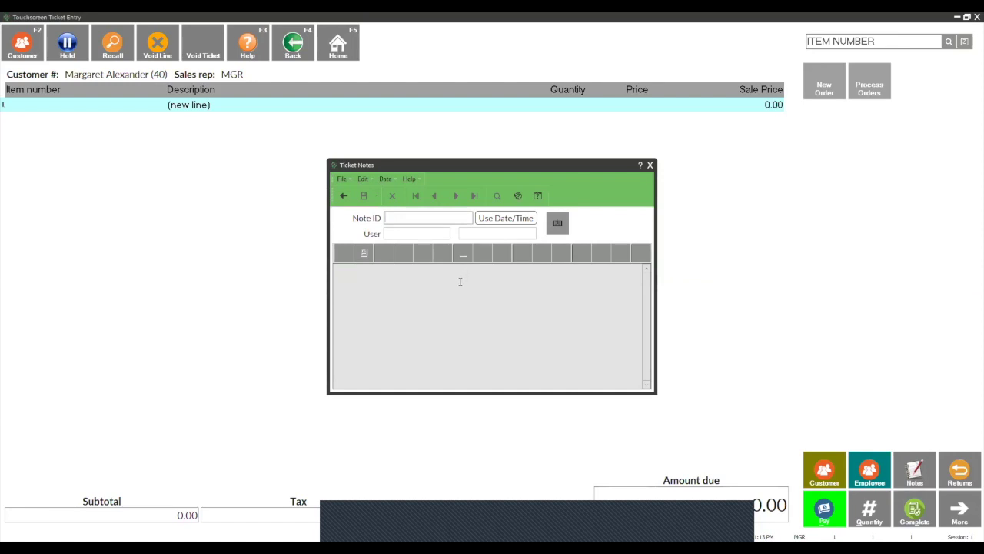
# Save a ticket note with ID PRINT reading "Drop at the back of the house" and close the notes
pyautogui.write('PRINT')
pyautogui.press('Return')
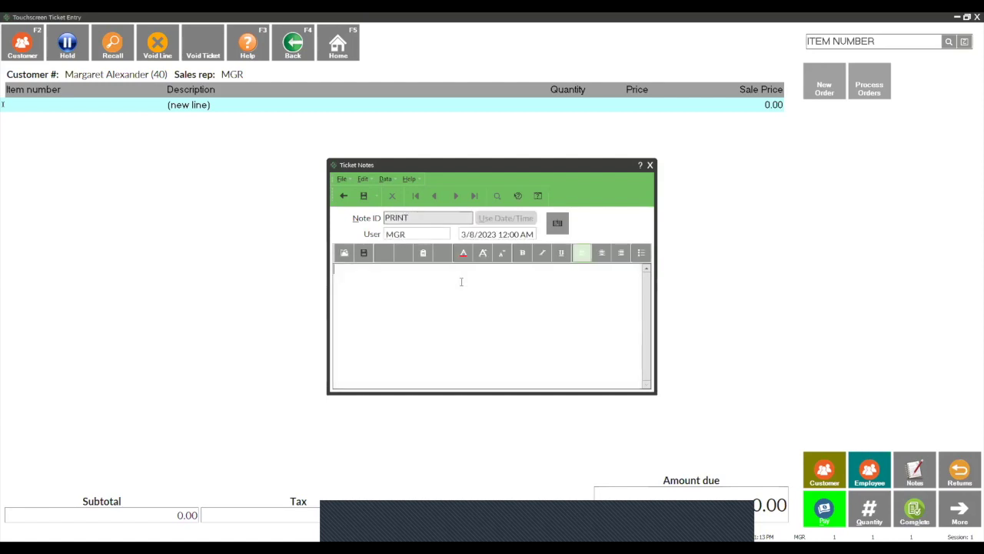
pyautogui.write('Drop at the back of the house')
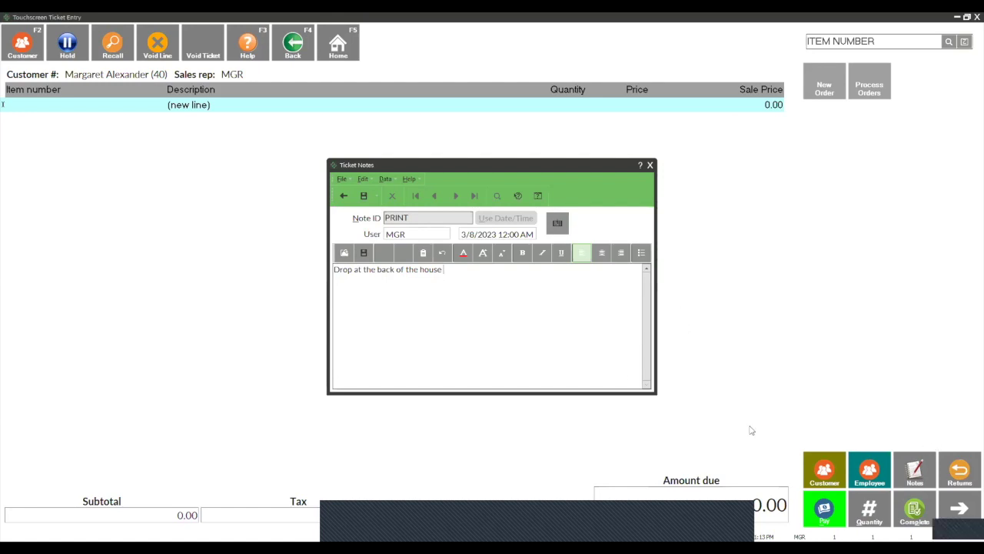
pyautogui.click(363, 196)
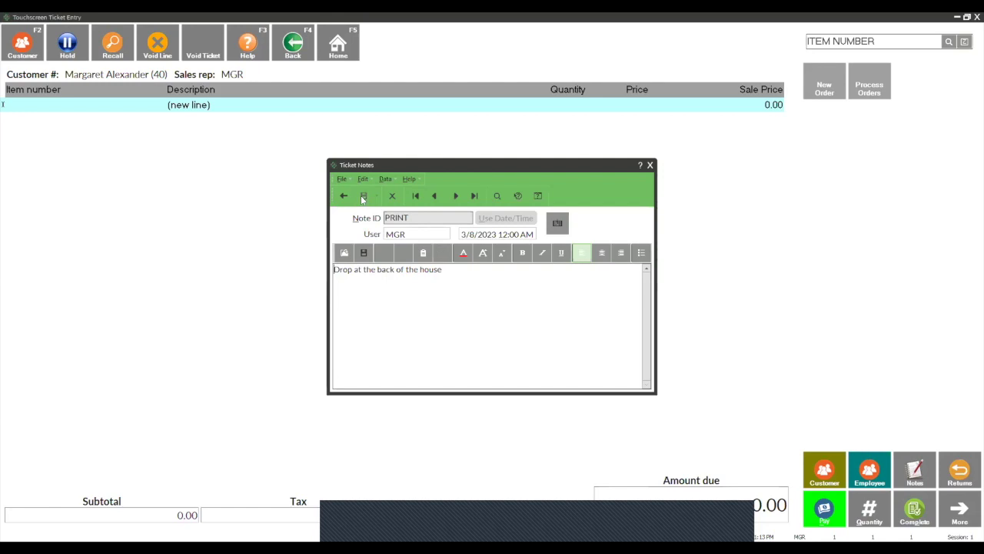
pyautogui.click(650, 165)
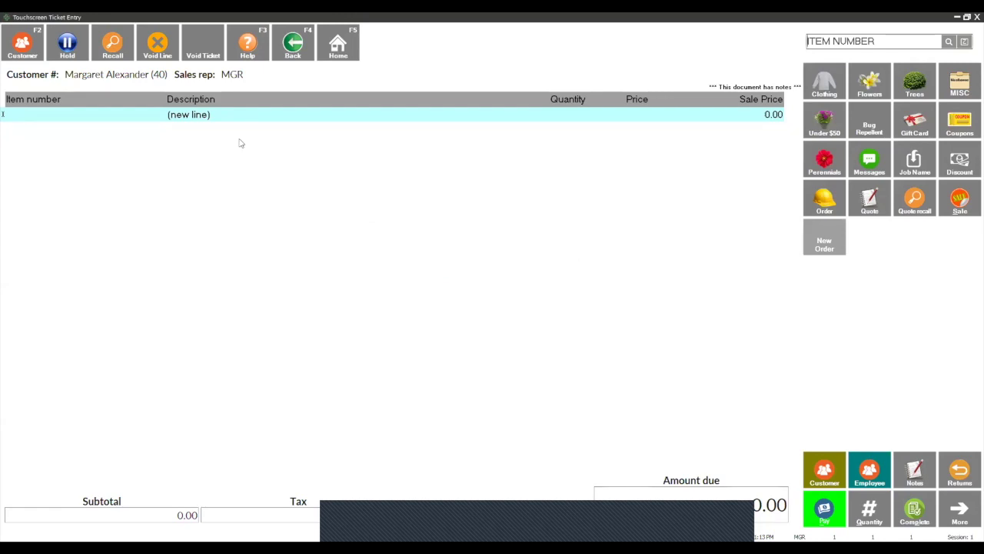
# Add a Chamber's Hanging Basket and a Colorada Blue spruce to the order, accepting the $100 tree planting service
pyautogui.click(867, 84)
pyautogui.click(835, 89)
pyautogui.click(503, 314)
pyautogui.click(821, 81)
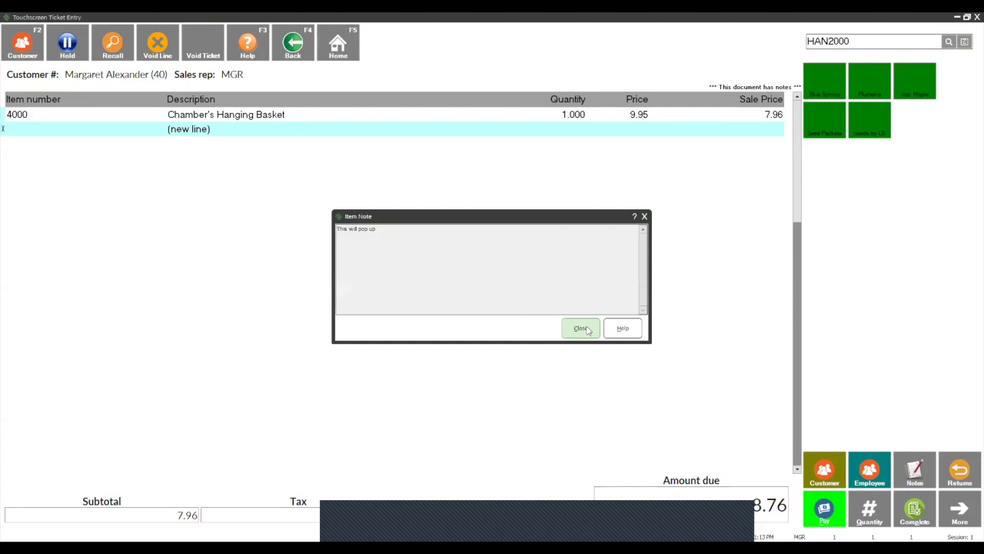
pyautogui.click(582, 329)
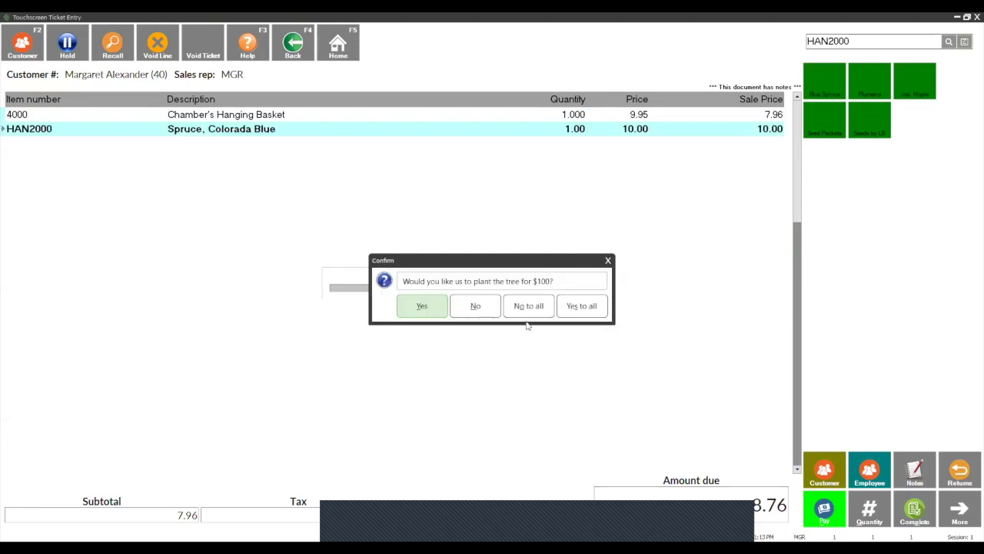
pyautogui.click(422, 307)
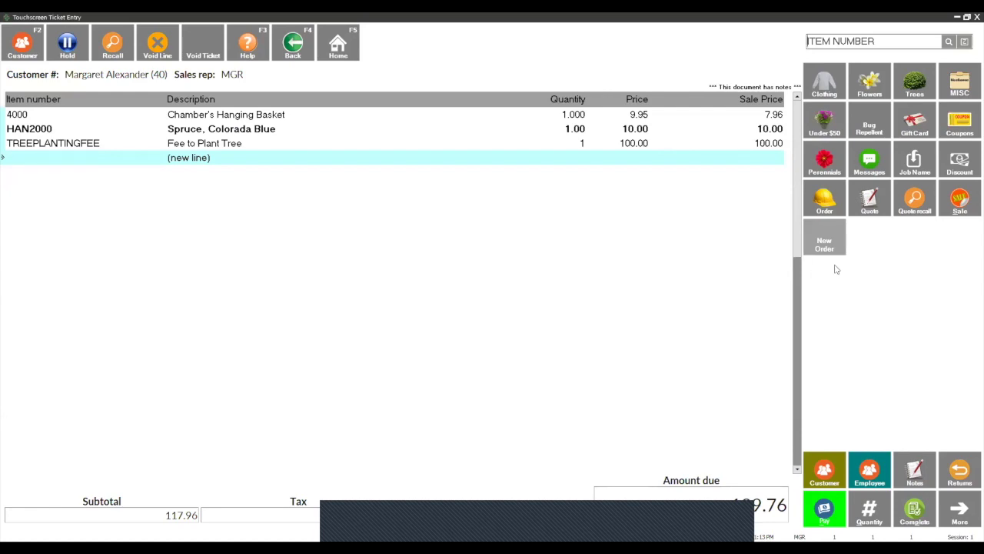
# Exit ticket entry and void the current ticket
pyautogui.click(975, 17)
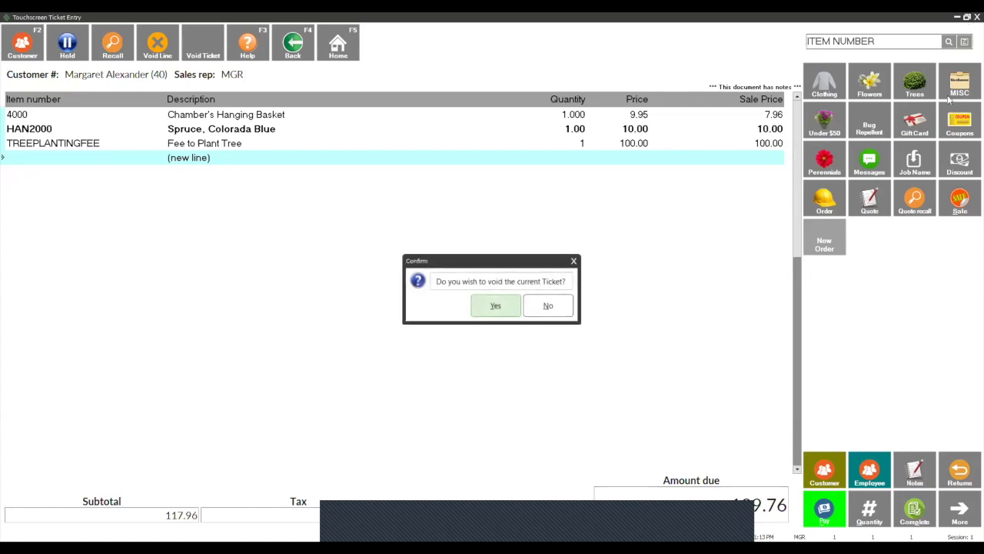
pyautogui.click(496, 306)
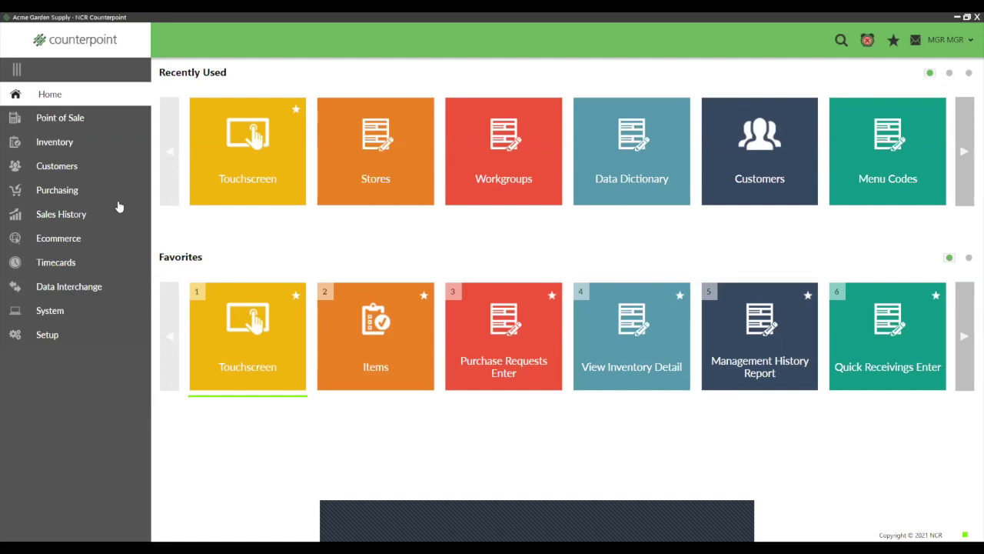
# Open the NEWLAWN touchscreen code in the Button Editor and display the New Order button's settings
pyautogui.click(45, 335)
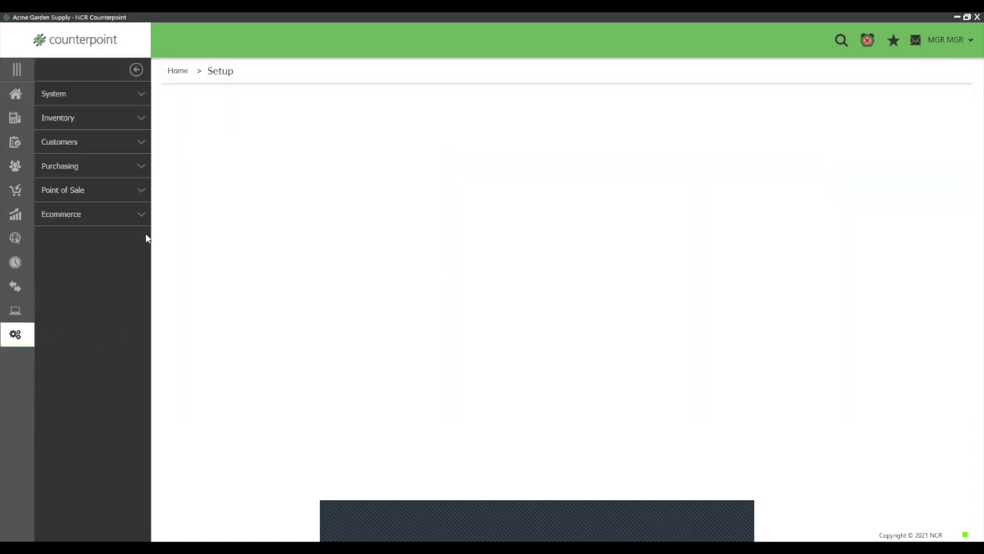
pyautogui.click(59, 191)
pyautogui.click(229, 433)
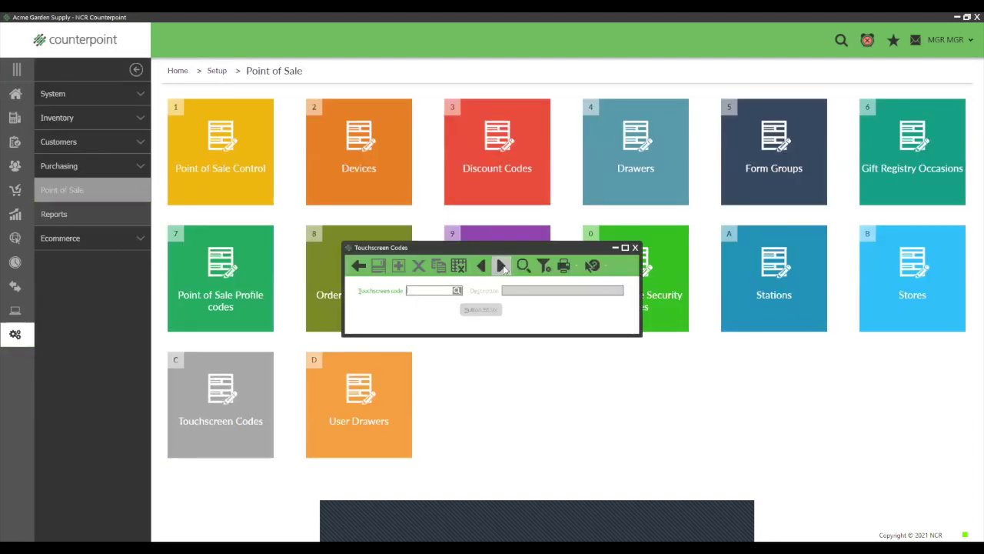
pyautogui.click(502, 266)
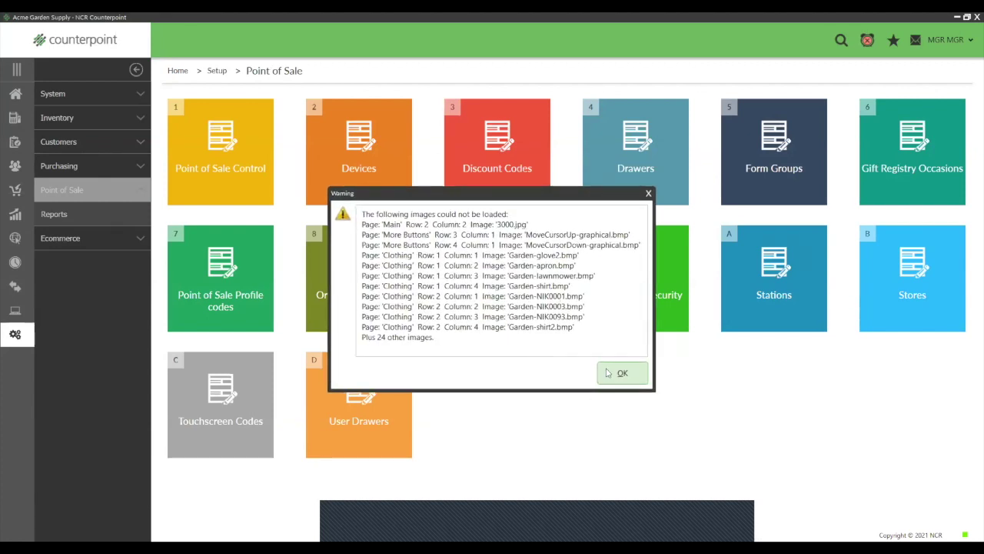
pyautogui.click(619, 373)
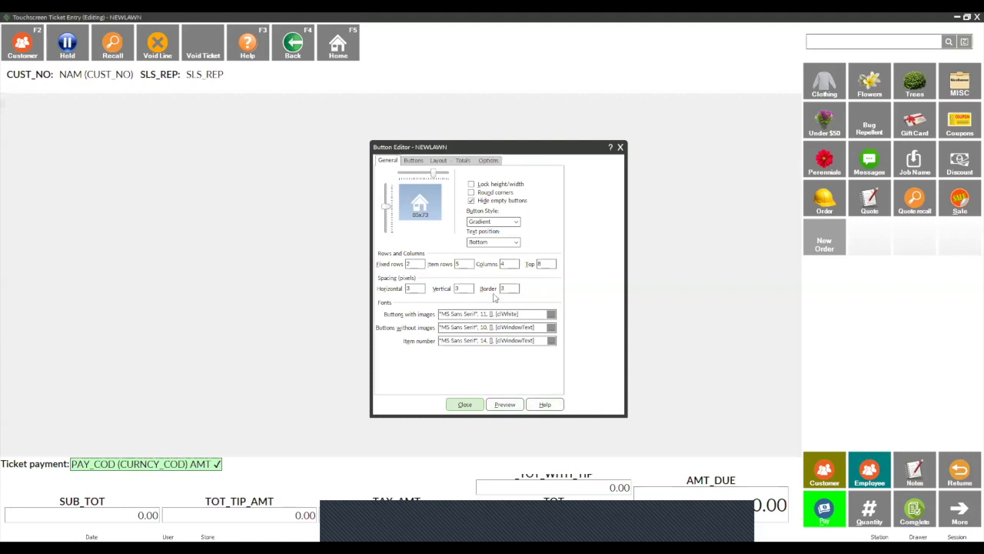
pyautogui.click(415, 163)
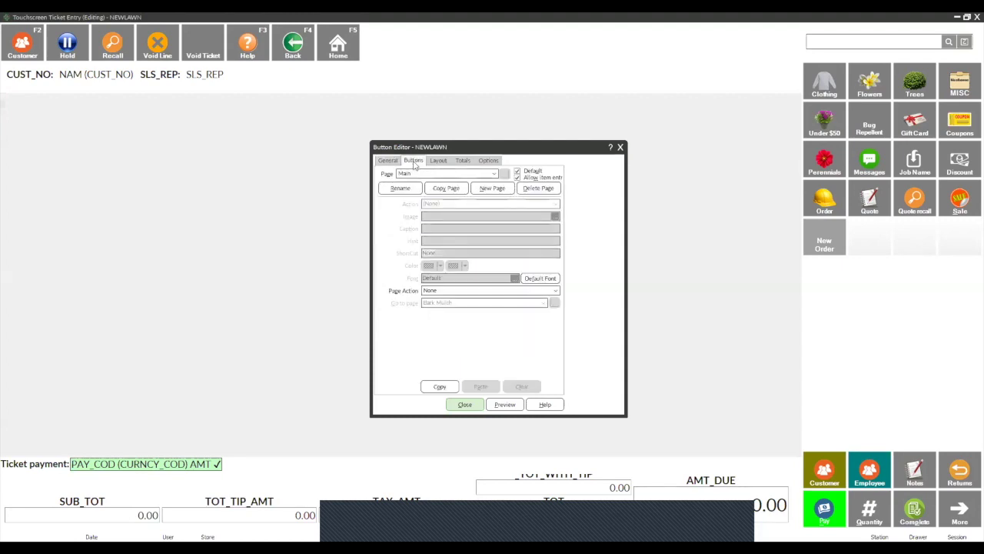
pyautogui.click(828, 242)
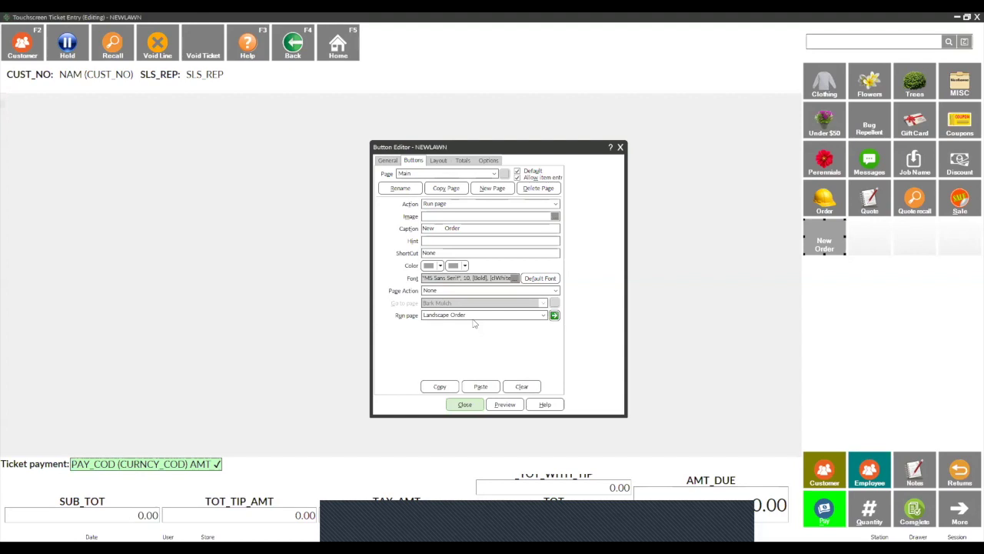
# Create a new button page named "lanscape orders 2"
pyautogui.click(492, 188)
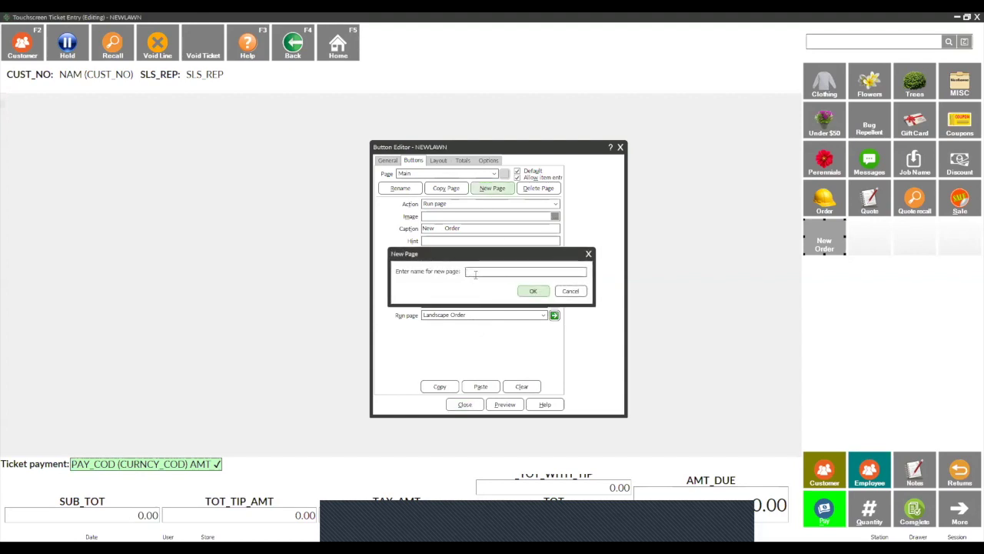
pyautogui.write('anscape orders 2')
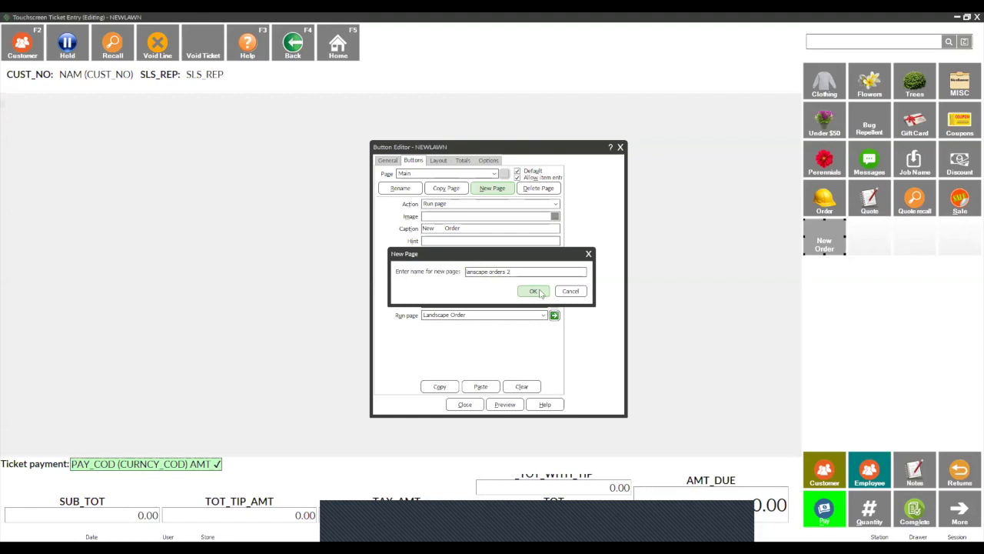
pyautogui.click(532, 291)
# Assign the Add order line action to the first button in the new page's first row
pyautogui.click(818, 82)
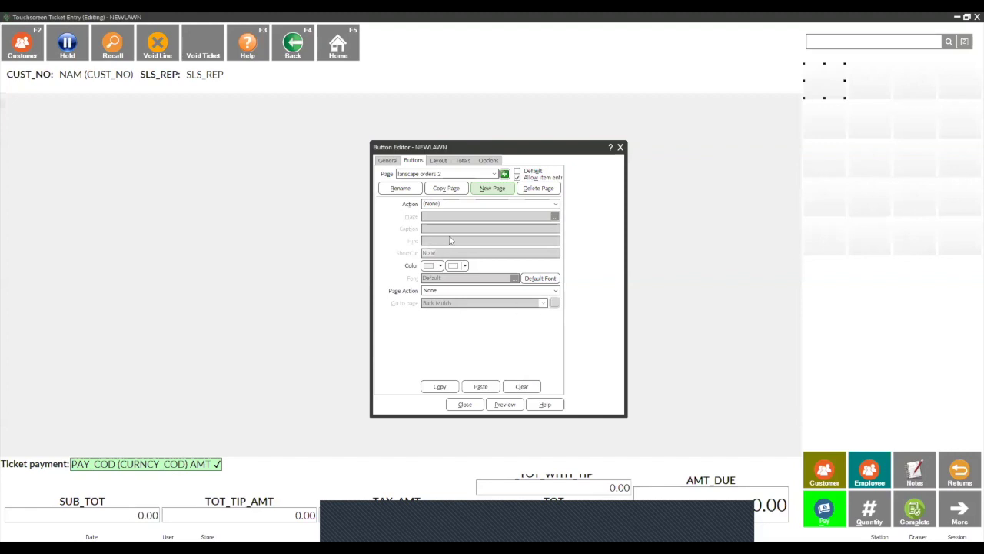
pyautogui.click(556, 204)
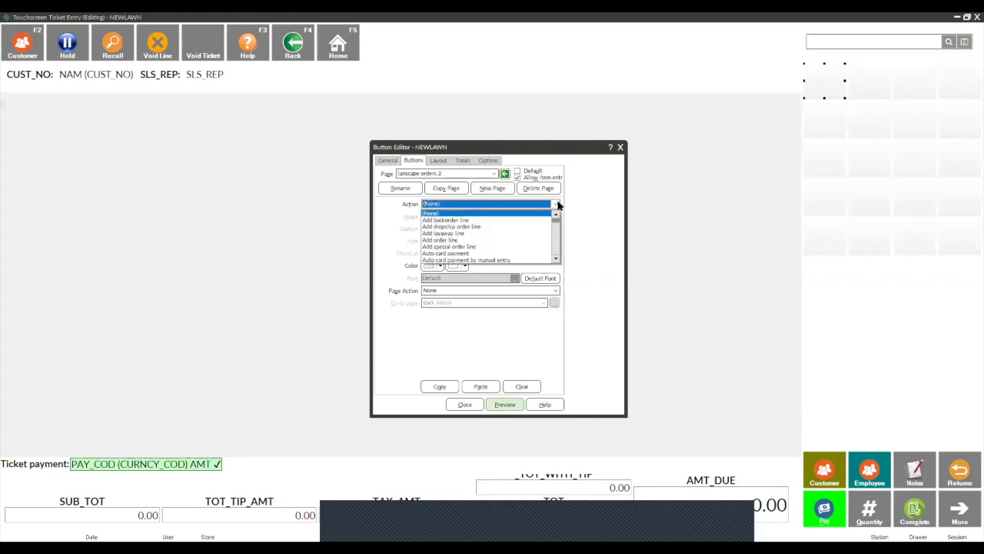
pyautogui.click(469, 240)
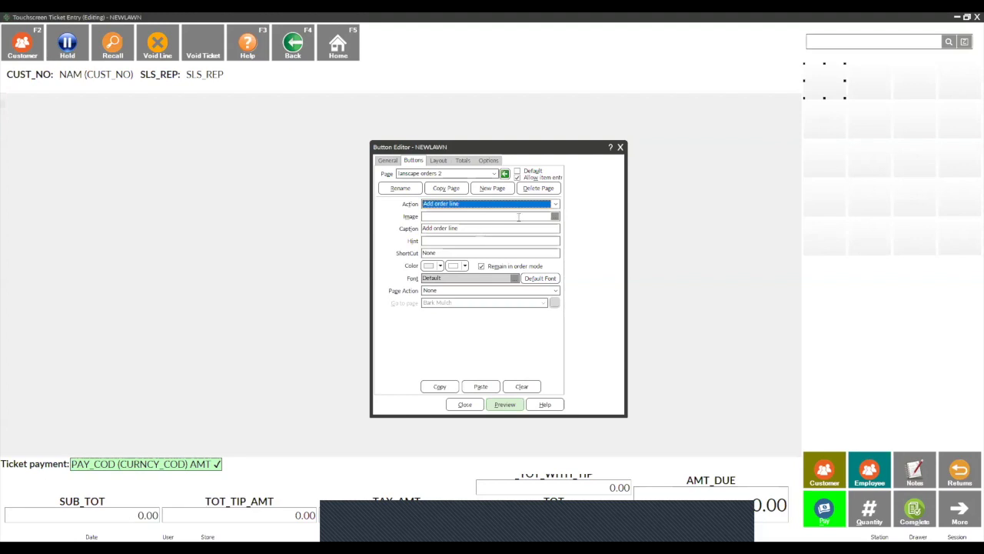
# Assign the Customer from lookup action to the second button in the new page's first row
pyautogui.click(862, 82)
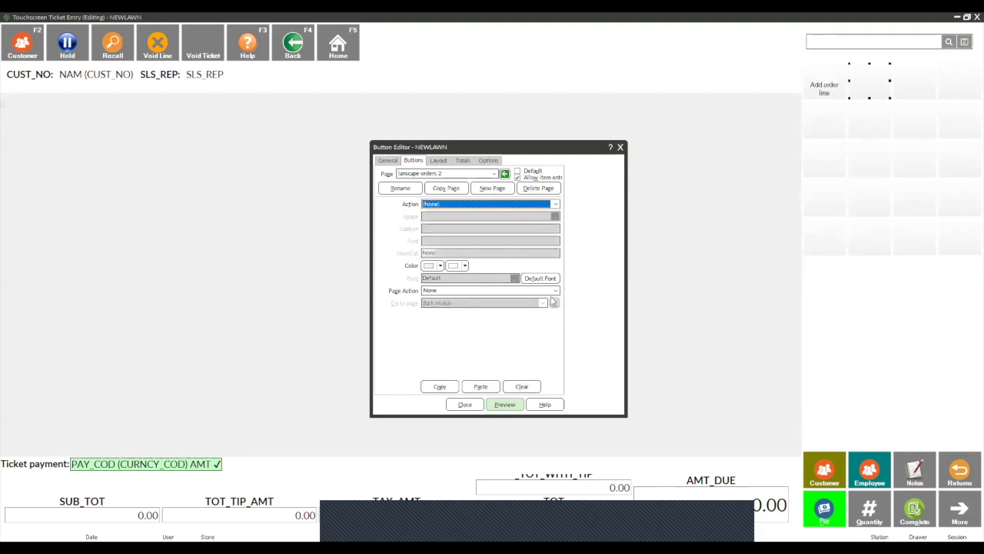
pyautogui.click(555, 204)
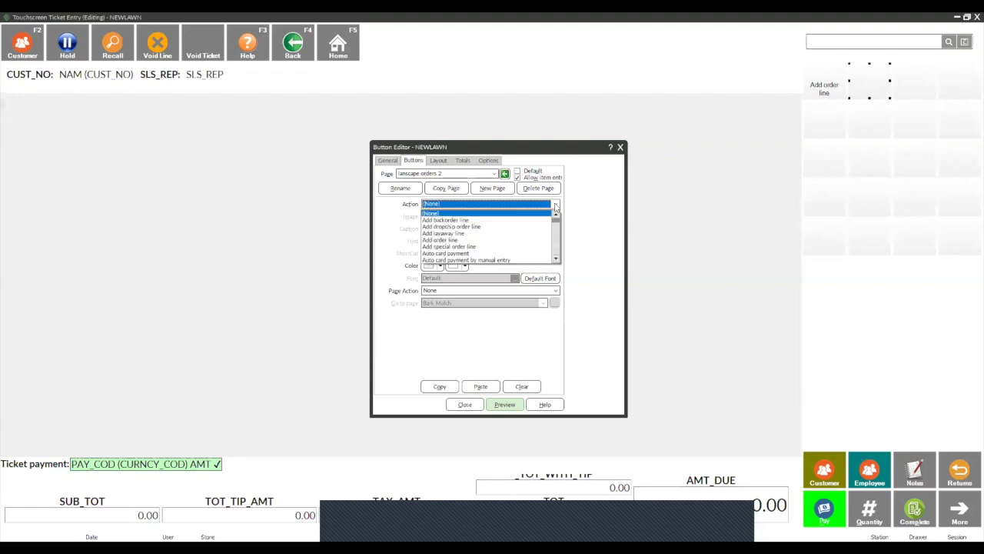
pyautogui.scroll(-4, 538, 246)
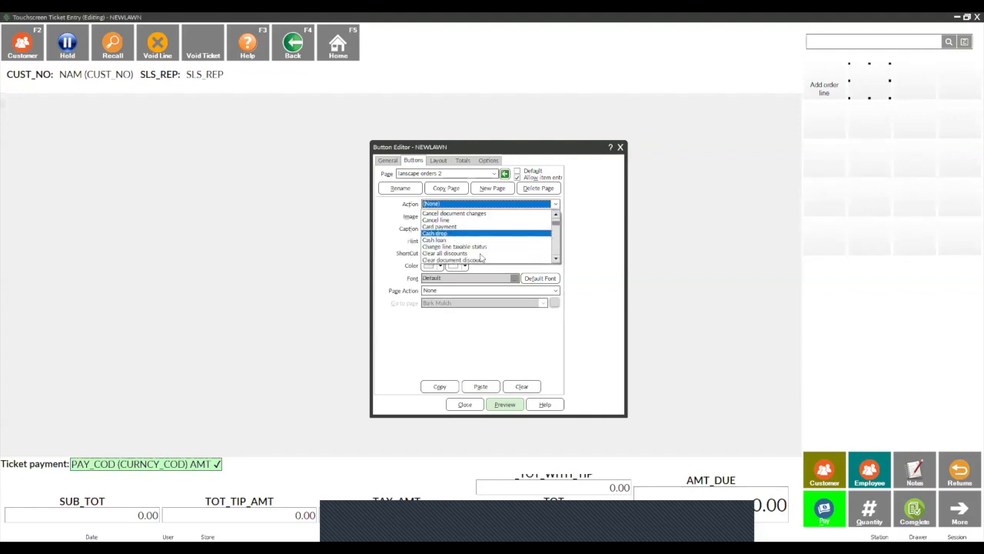
pyautogui.scroll(-3, 557, 263)
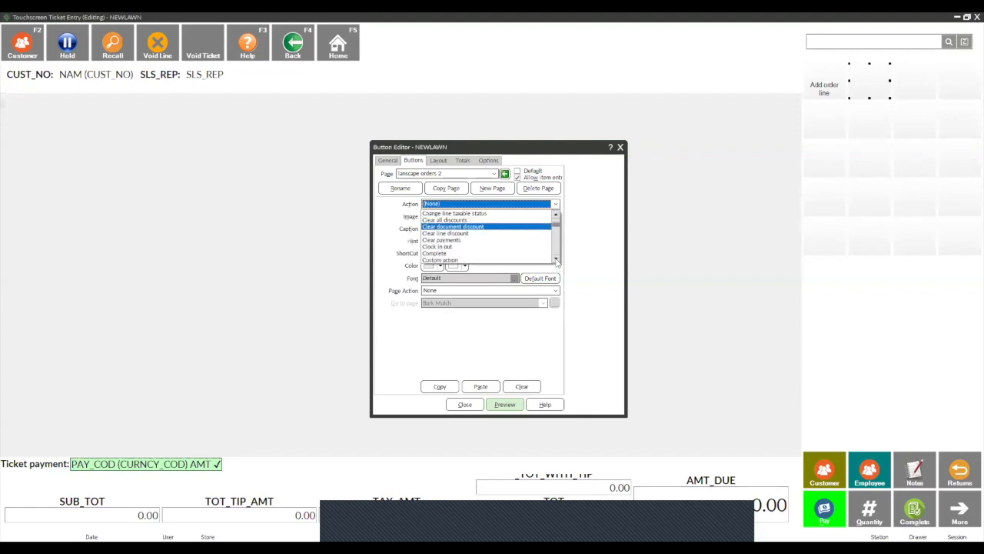
pyautogui.click(492, 252)
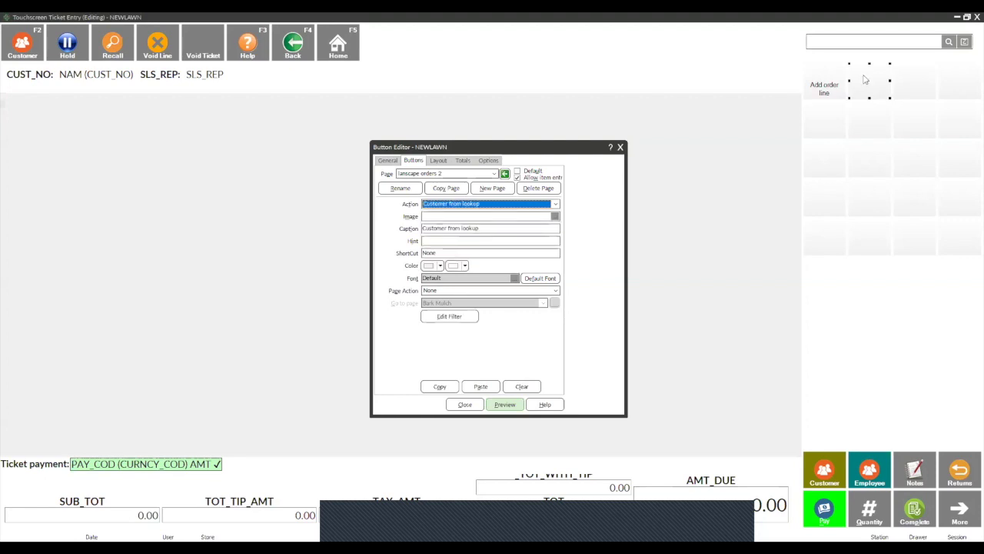
# Assign the Ticket profile codes action to the third button in the first row of the lanscape orders 2 page
pyautogui.click(920, 88)
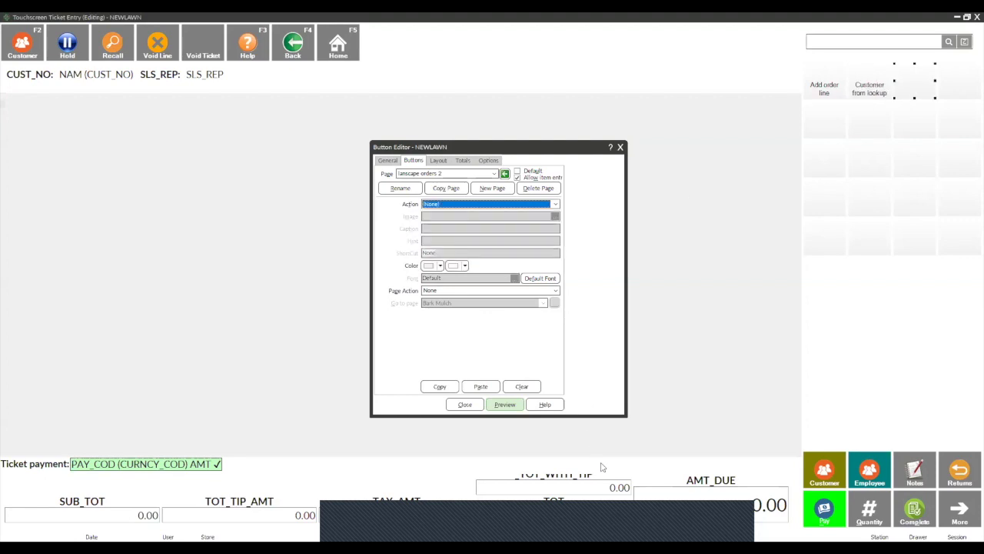
pyautogui.click(556, 204)
pyautogui.scroll(-10, 465, 227)
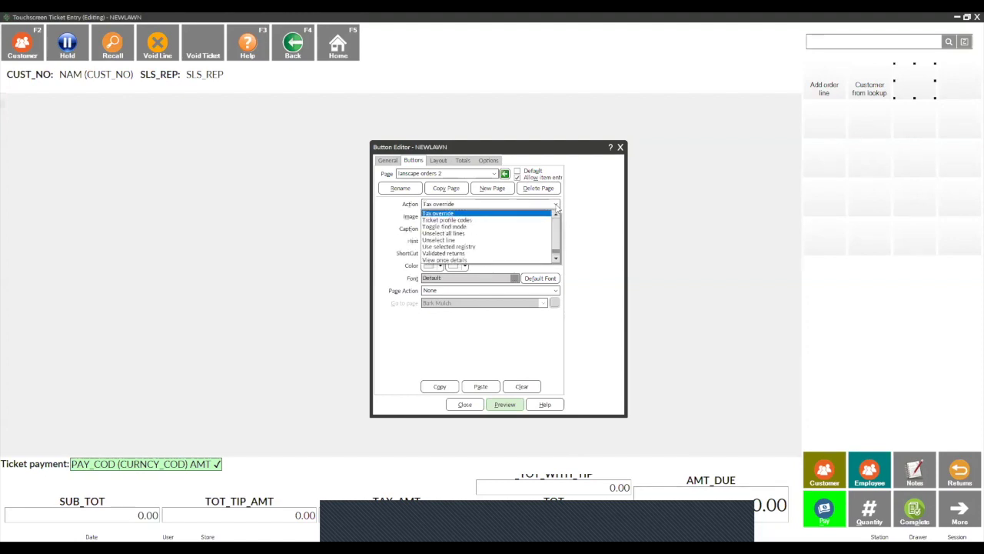
pyautogui.click(465, 221)
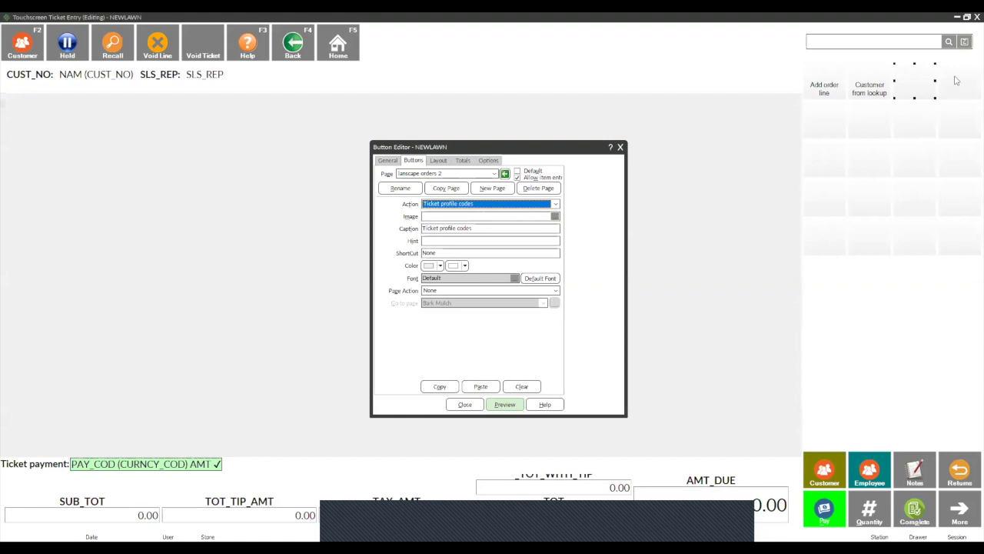
# Assign the Enter ship to action to the fourth button in the page's first row
pyautogui.click(955, 80)
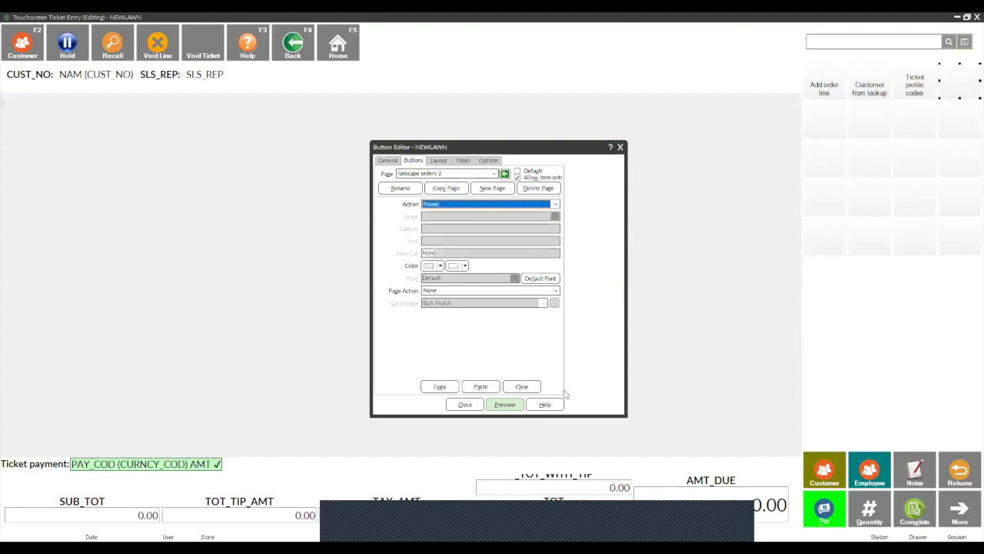
pyautogui.click(555, 206)
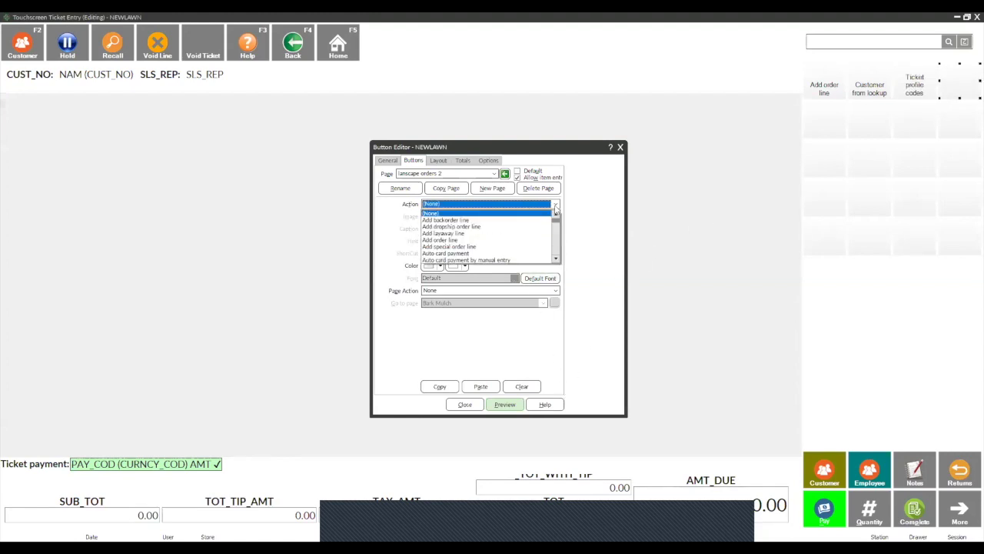
pyautogui.scroll(-5, 464, 234)
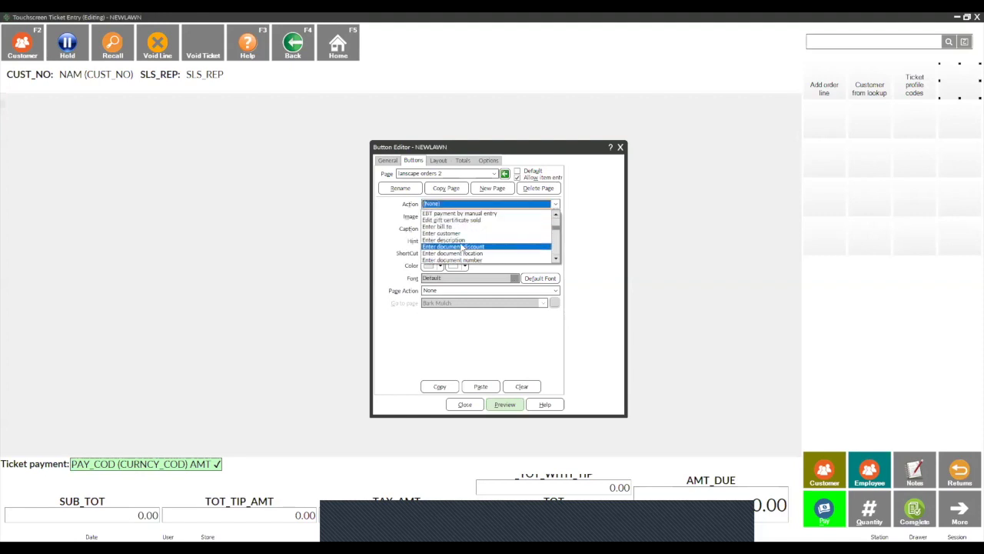
pyautogui.click(555, 260)
pyautogui.scroll(-4, 555, 262)
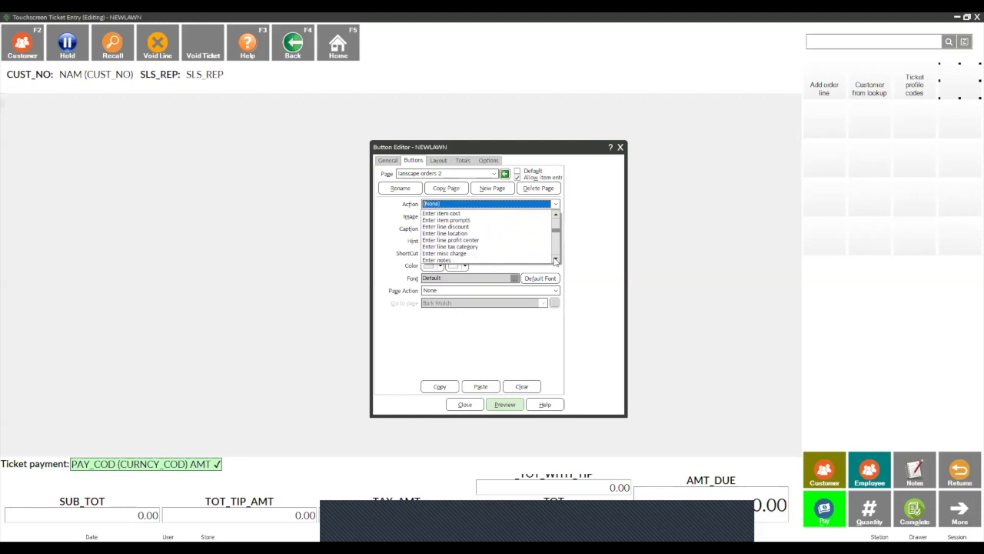
pyautogui.scroll(-3, 555, 261)
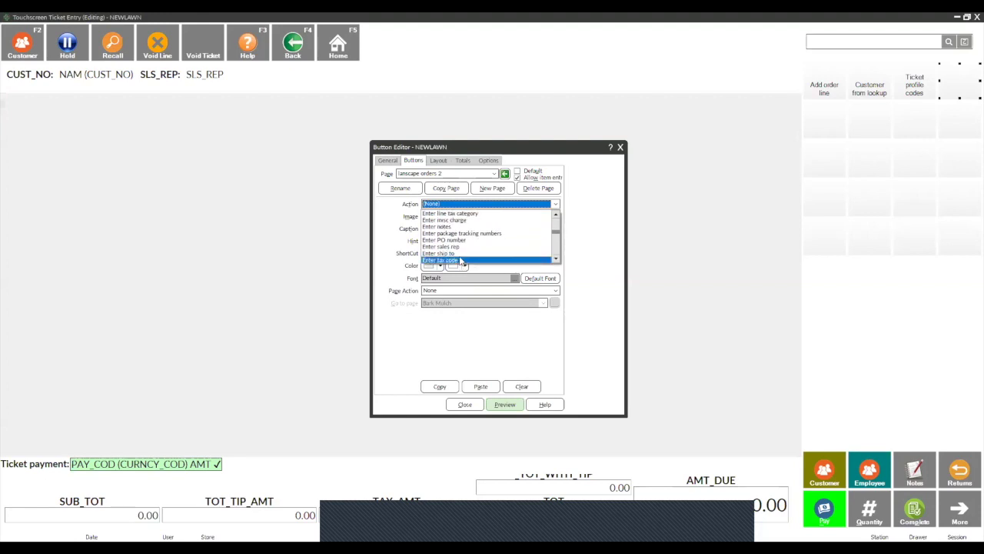
pyautogui.click(461, 254)
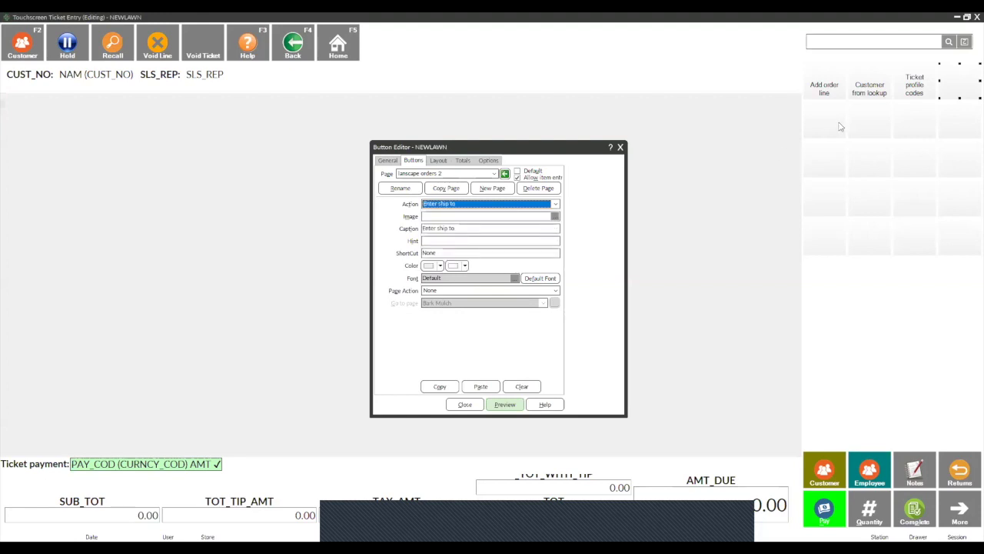
# Assign the Enter notes action to the first button in the page's second row
pyautogui.click(838, 127)
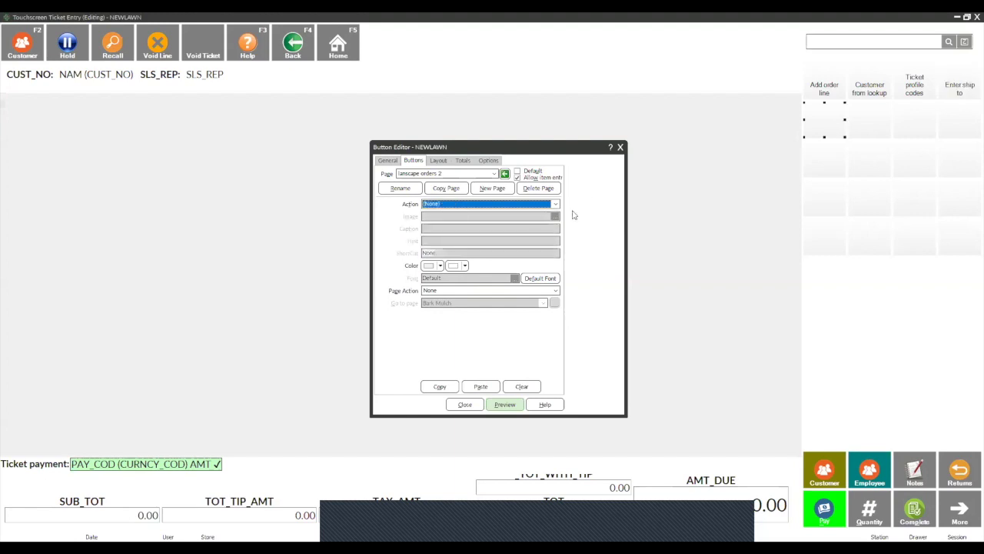
pyautogui.click(555, 205)
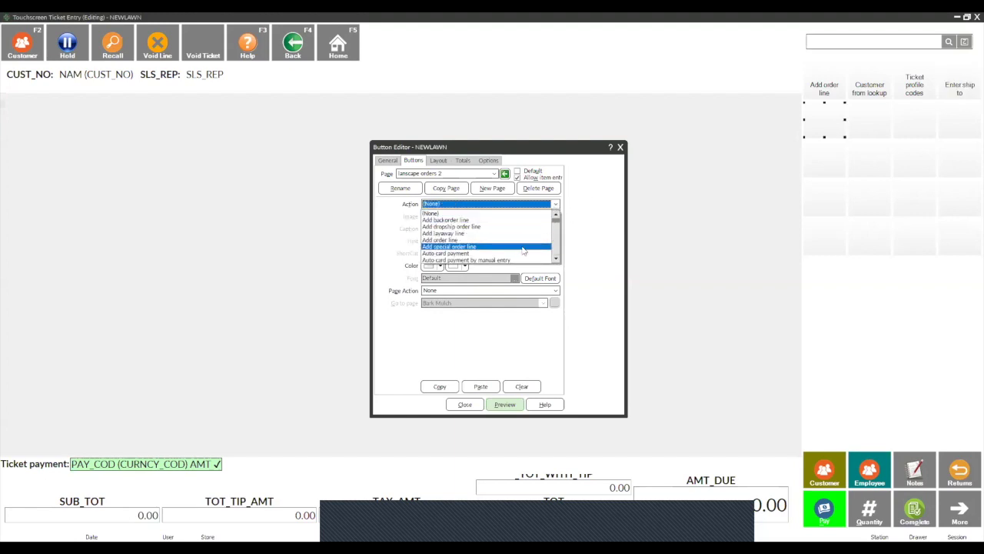
pyautogui.scroll(-4, 557, 260)
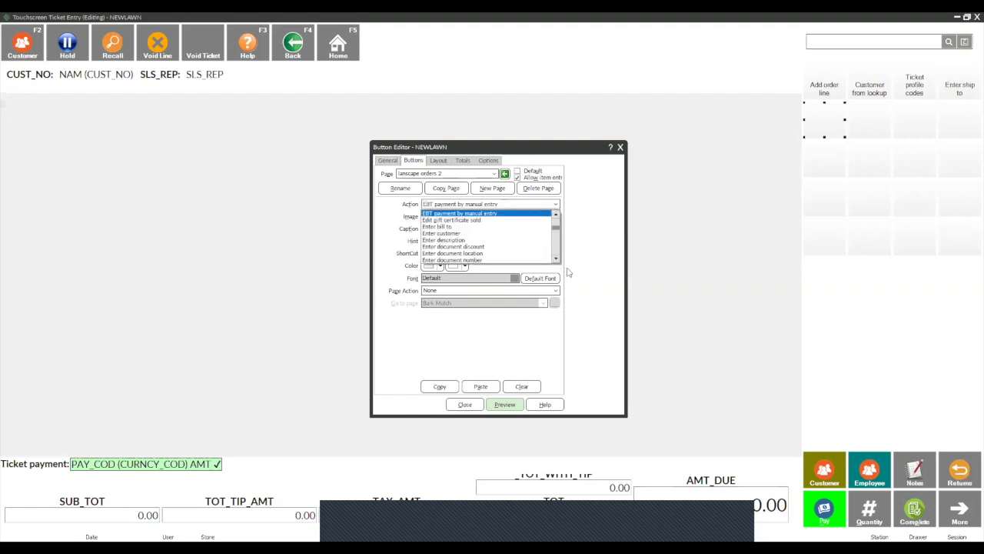
pyautogui.scroll(-3, 559, 262)
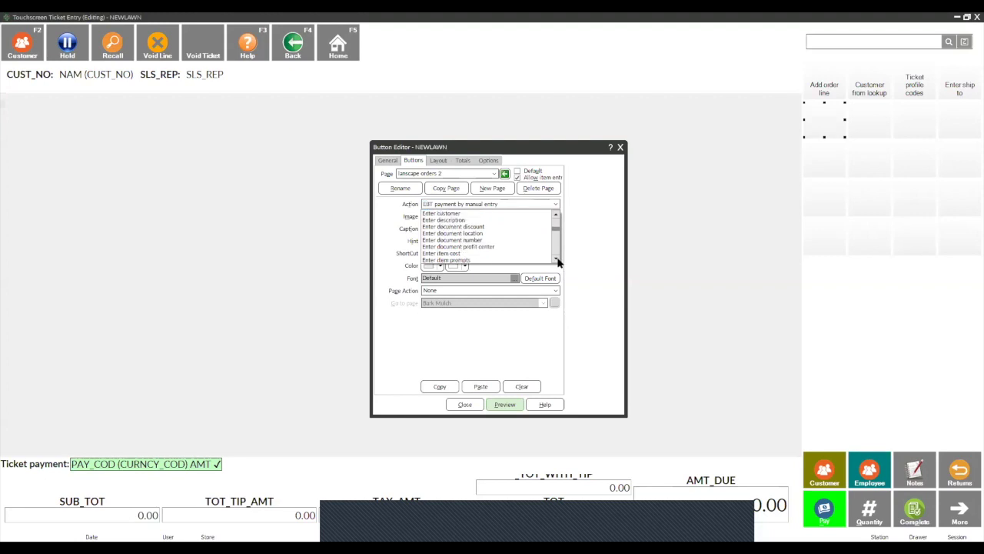
pyautogui.scroll(-2, 557, 261)
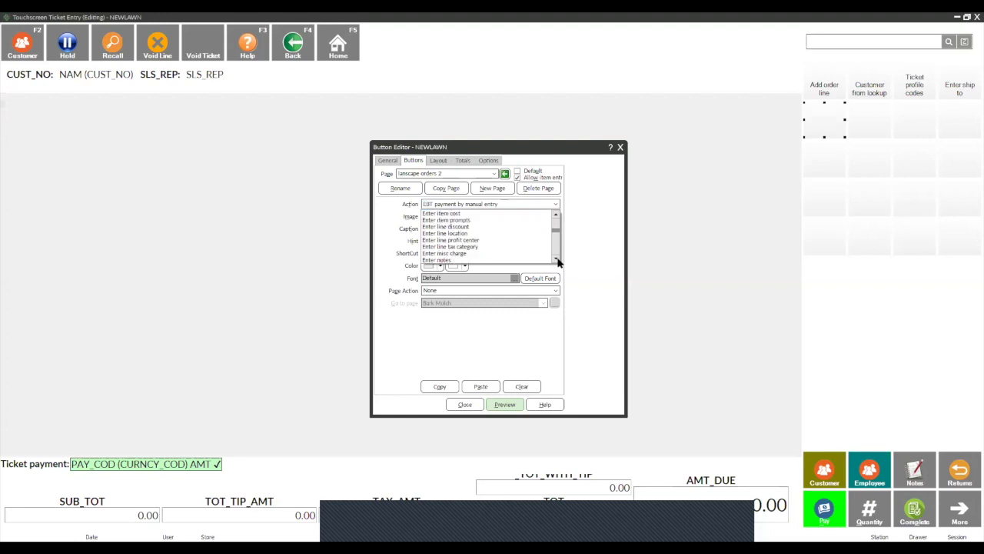
pyautogui.click(455, 261)
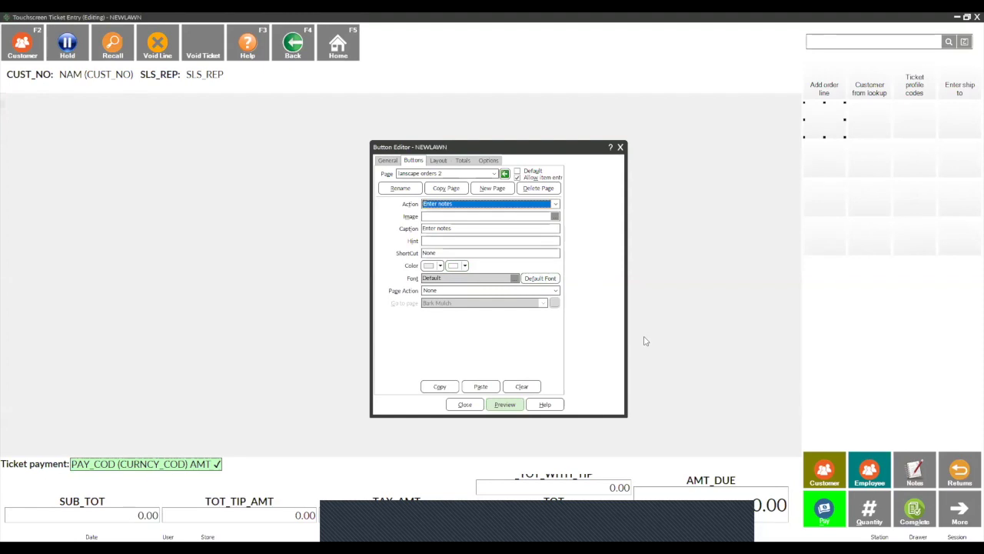
pyautogui.click(865, 168)
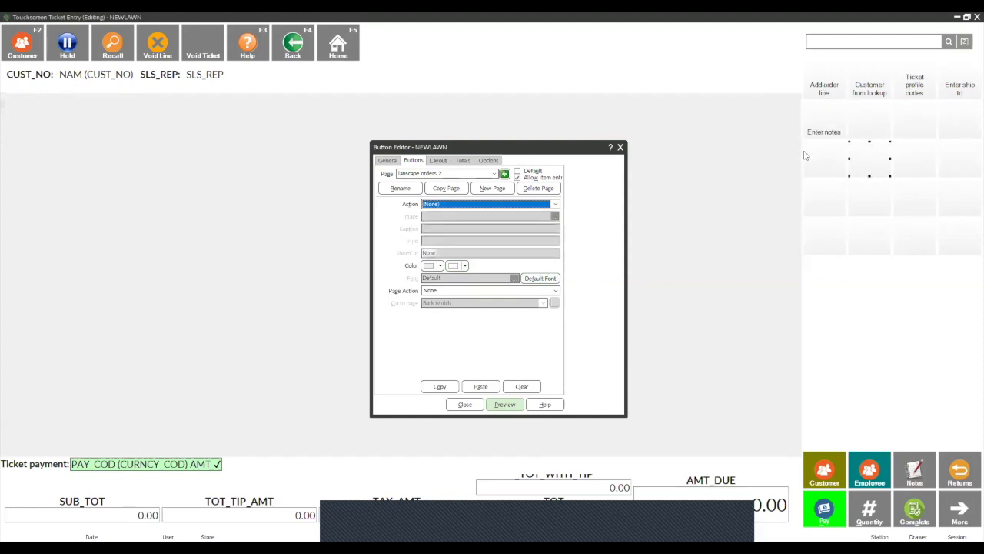
# Close the Button Editor and save the NEWLAWN touchscreen code
pyautogui.click(446, 174)
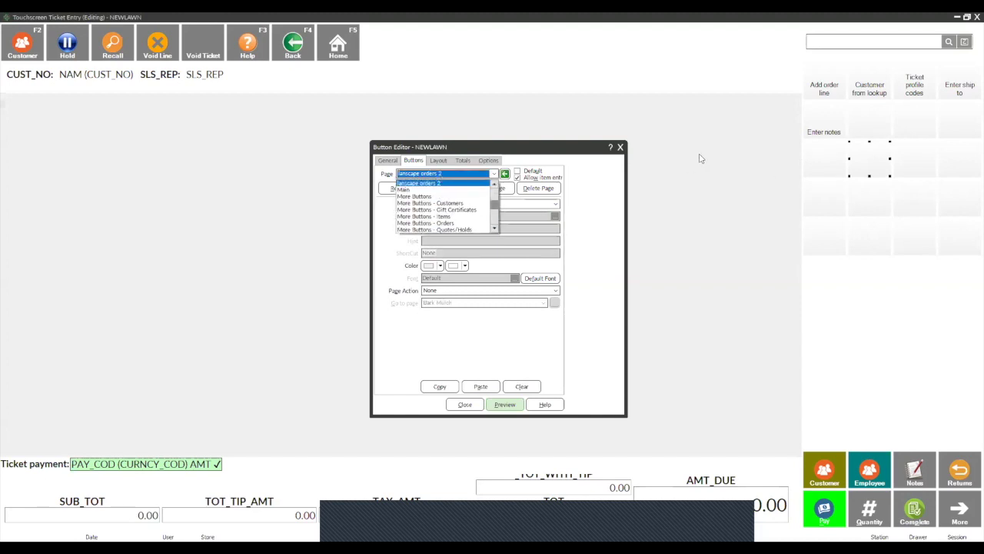
pyautogui.click(674, 216)
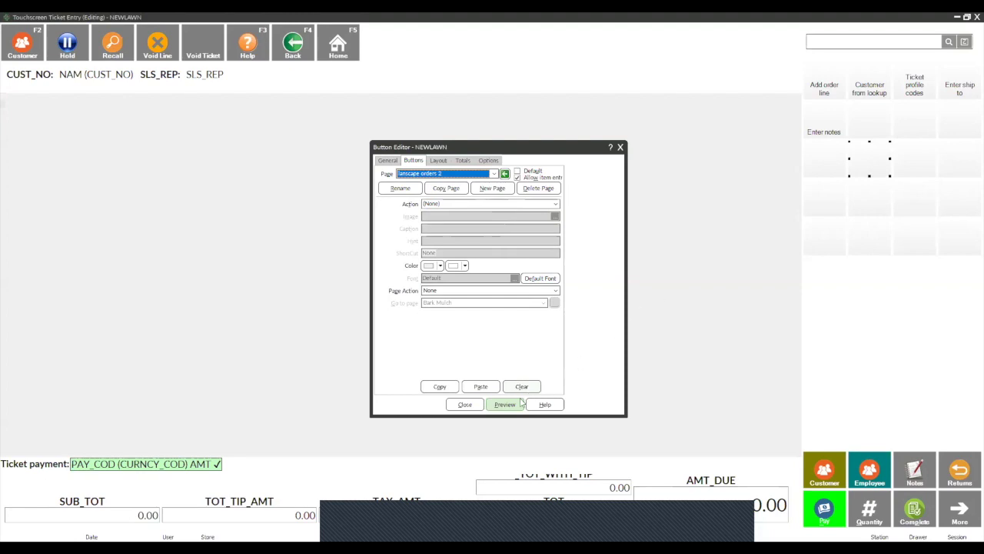
pyautogui.click(465, 405)
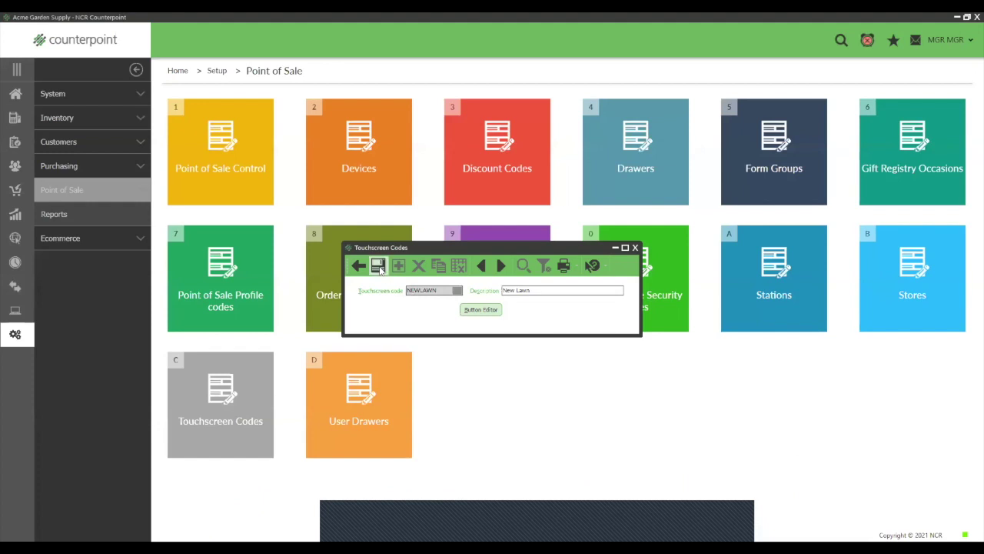
pyautogui.click(379, 265)
# Reload the NEWLAWN touchscreen code, reopen its Button Editor and display the New Order button's settings
pyautogui.click(501, 265)
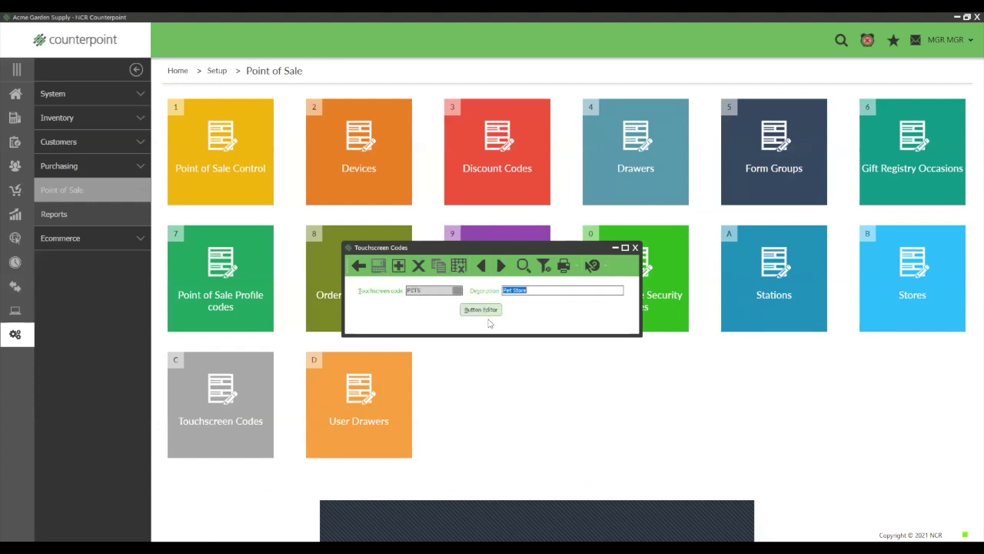
pyautogui.click(481, 265)
pyautogui.click(486, 309)
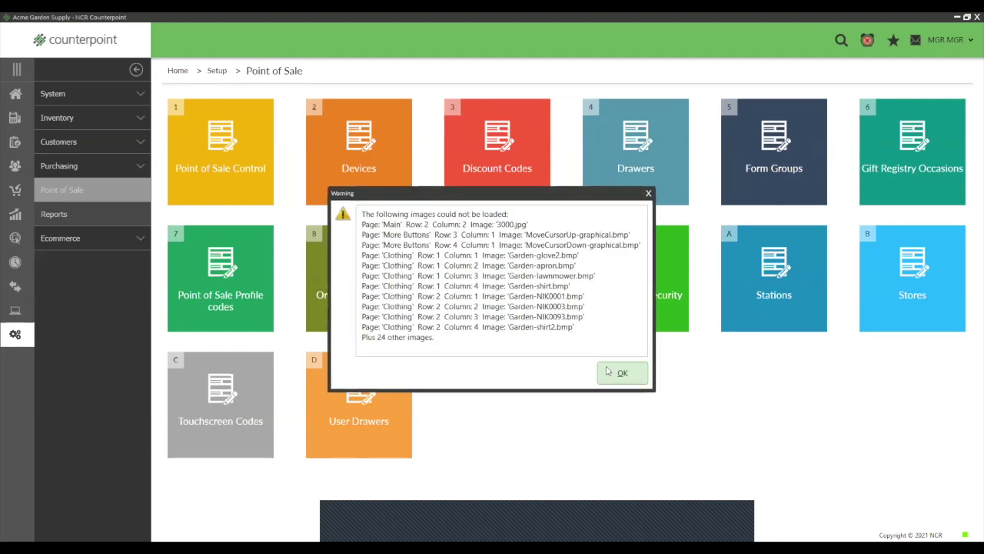
pyautogui.click(619, 372)
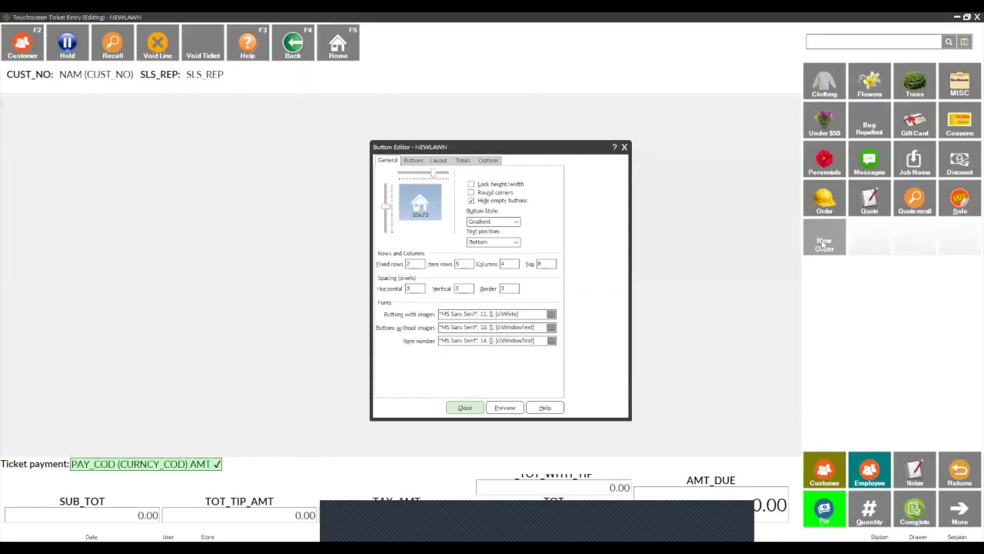
pyautogui.click(823, 244)
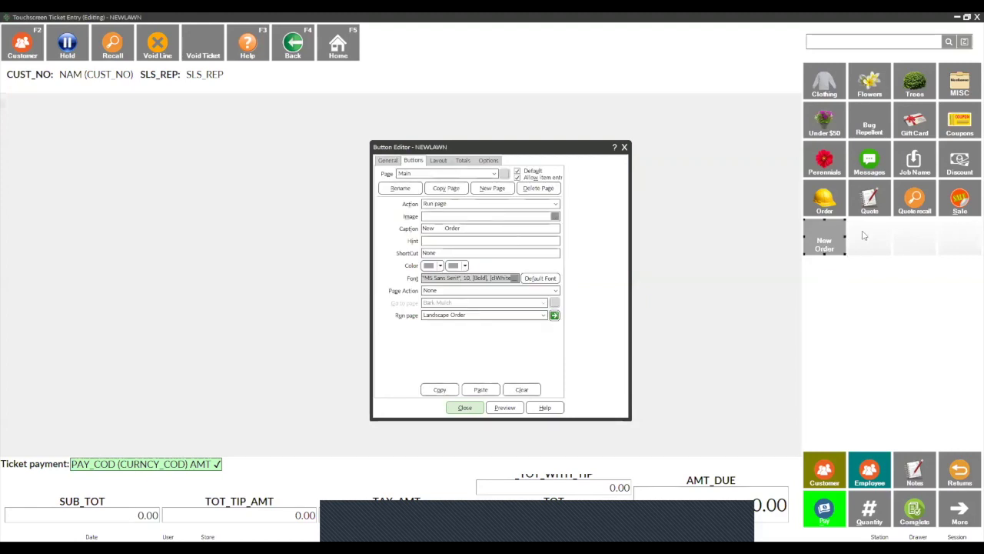
# Assign the Run page action to the empty button beside New Order, with lanscape orders 2 as the page to run
pyautogui.click(863, 235)
pyautogui.click(543, 205)
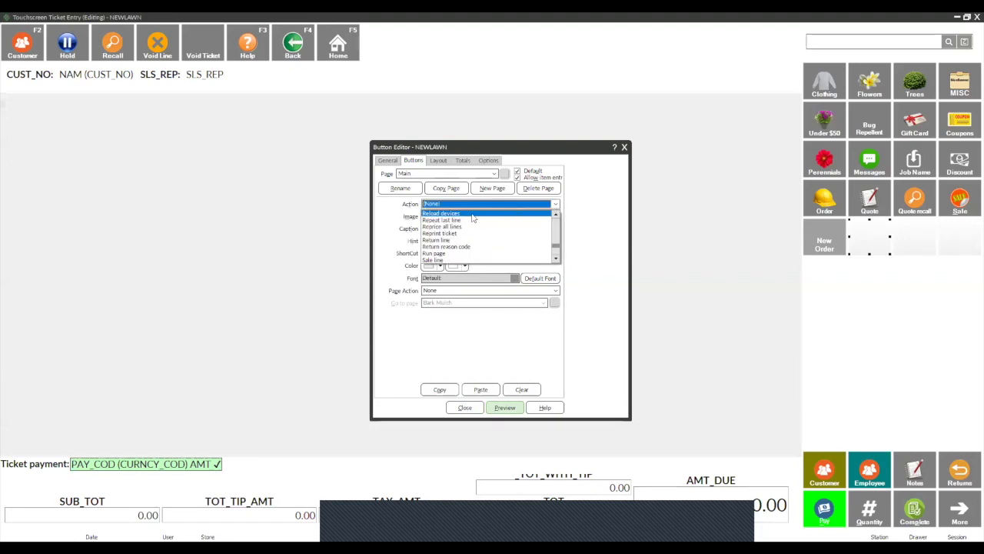
pyautogui.scroll(-15, 492, 231)
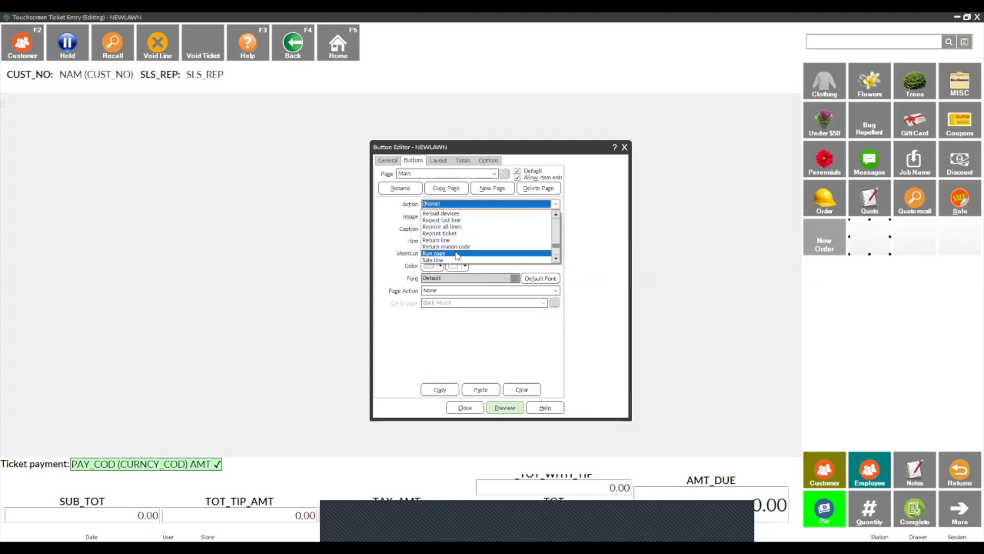
pyautogui.click(457, 255)
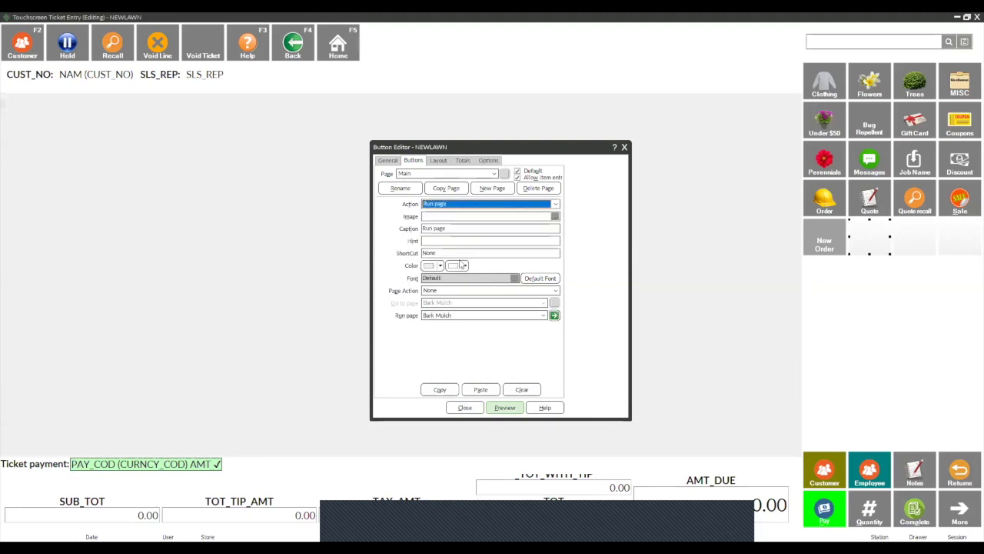
pyautogui.click(545, 316)
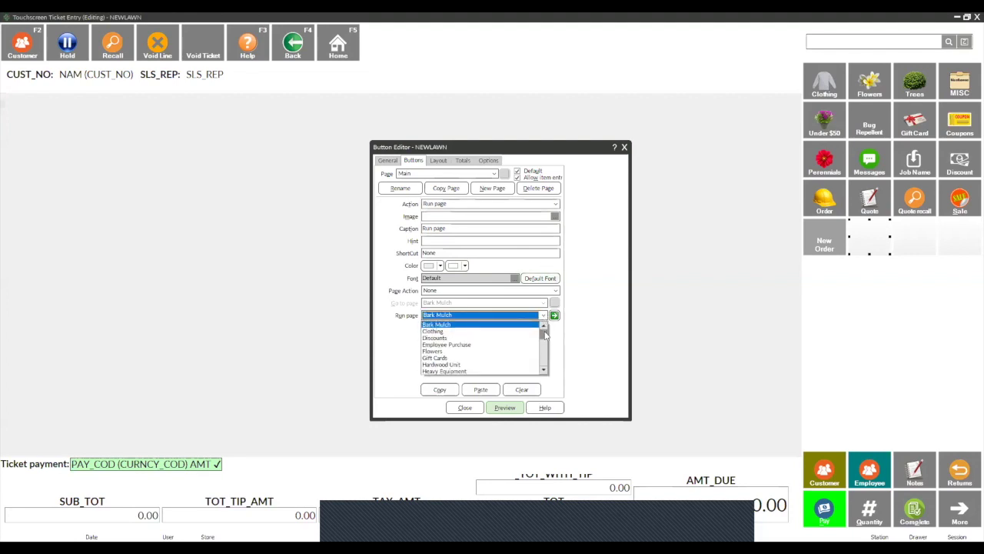
pyautogui.moveTo(546, 335); pyautogui.dragTo(545, 343)
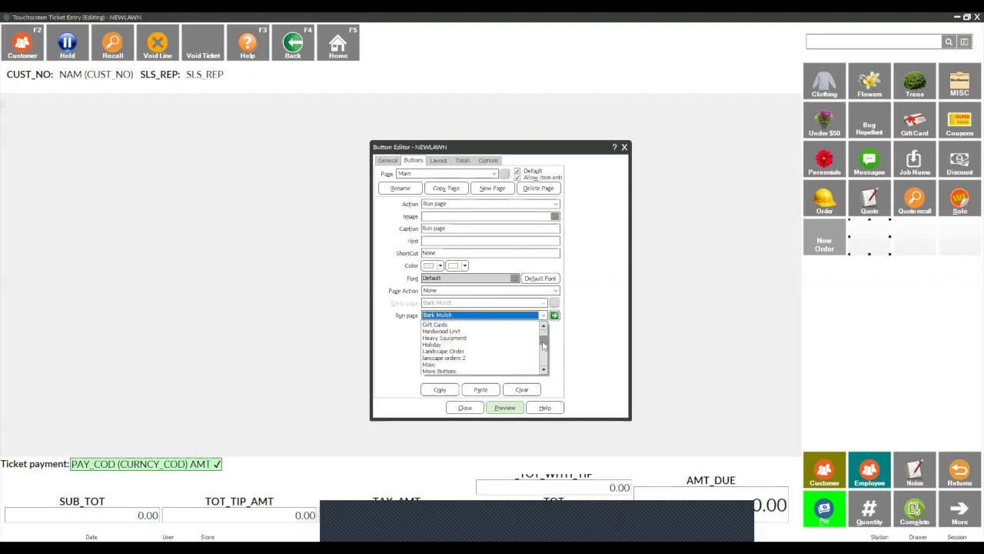
pyautogui.click(477, 358)
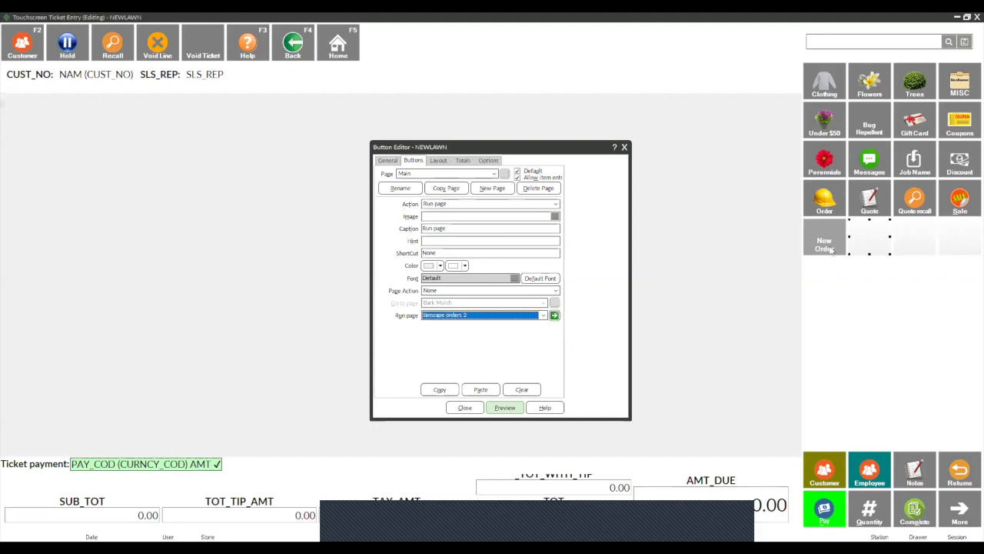
# Follow the new button's link to view the lanscape orders 2 page and return to the Main page
pyautogui.click(555, 315)
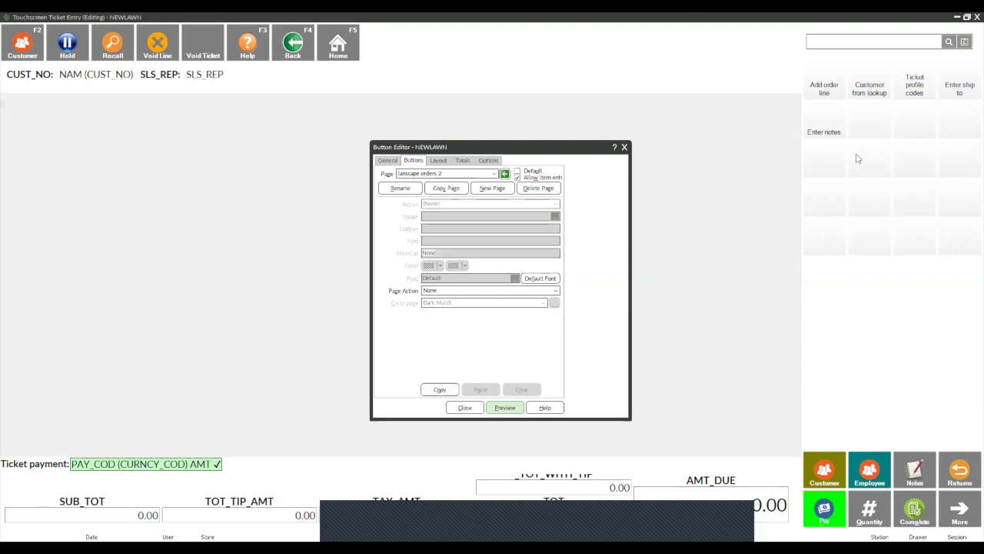
pyautogui.click(495, 173)
pyautogui.click(454, 183)
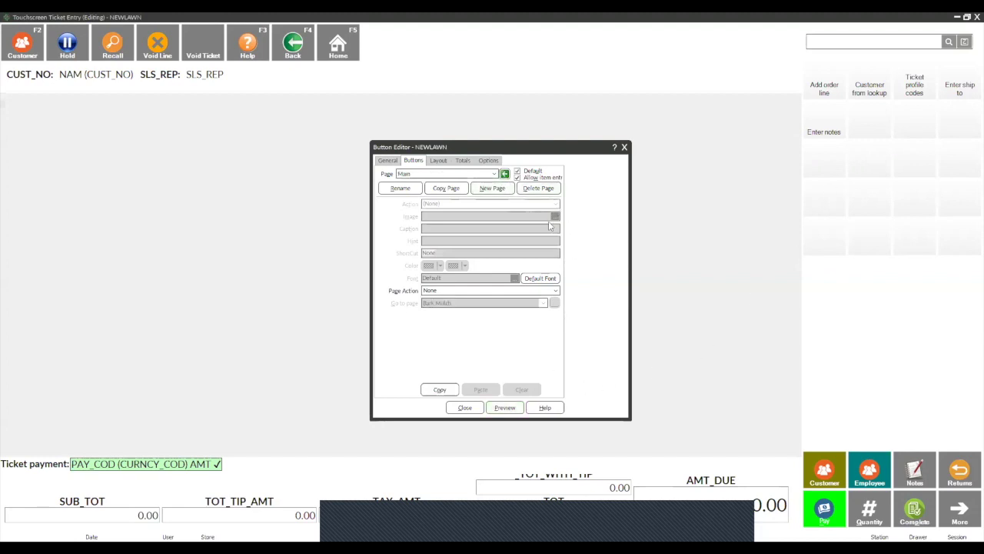